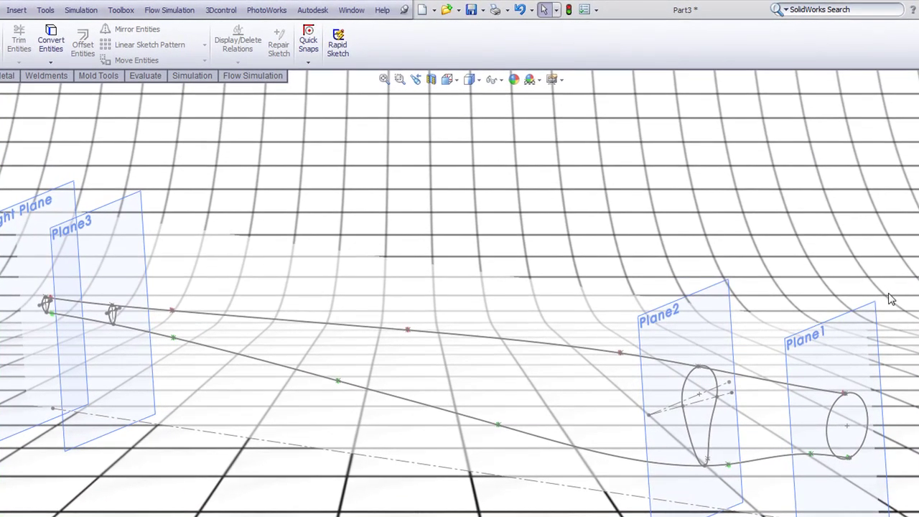
Step: Start a lofted surface with SelectionManager and pick the upper and lower long spline curves as separate open-group profiles
key("Left")
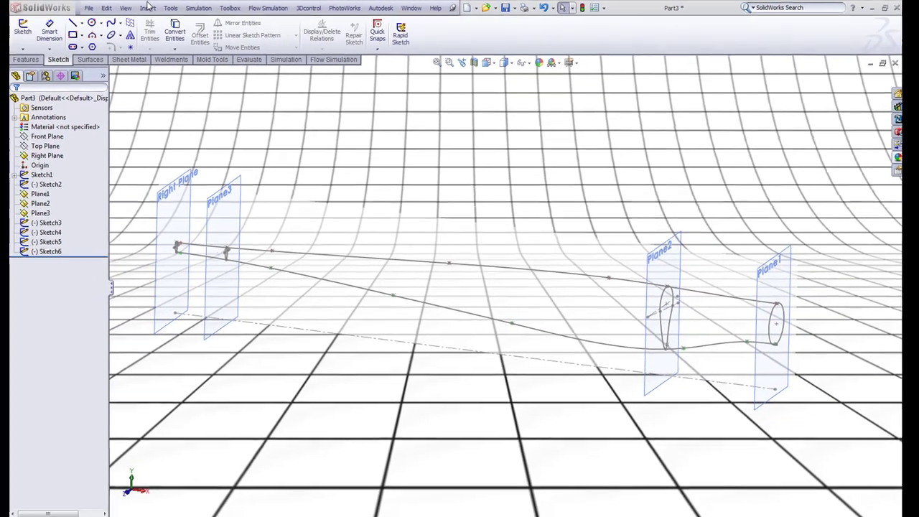
left_click(17, 10)
mouse_move(188, 91)
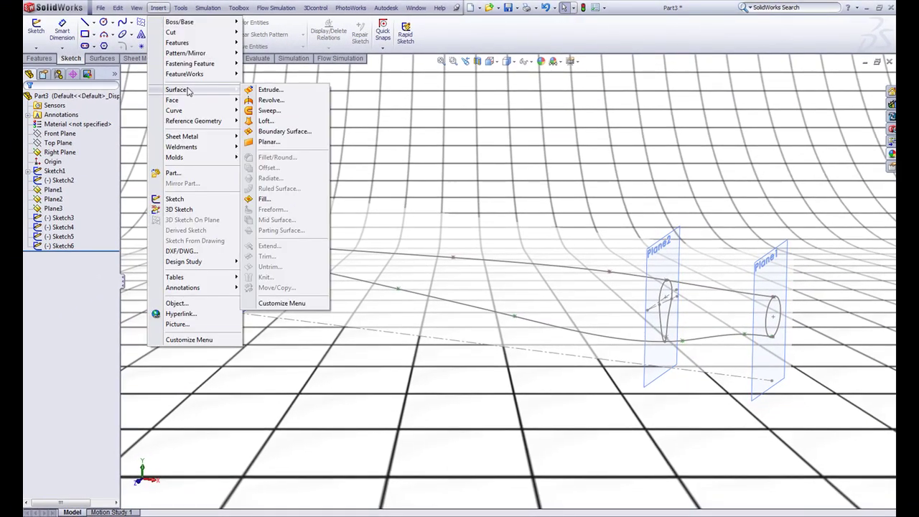
left_click(258, 120)
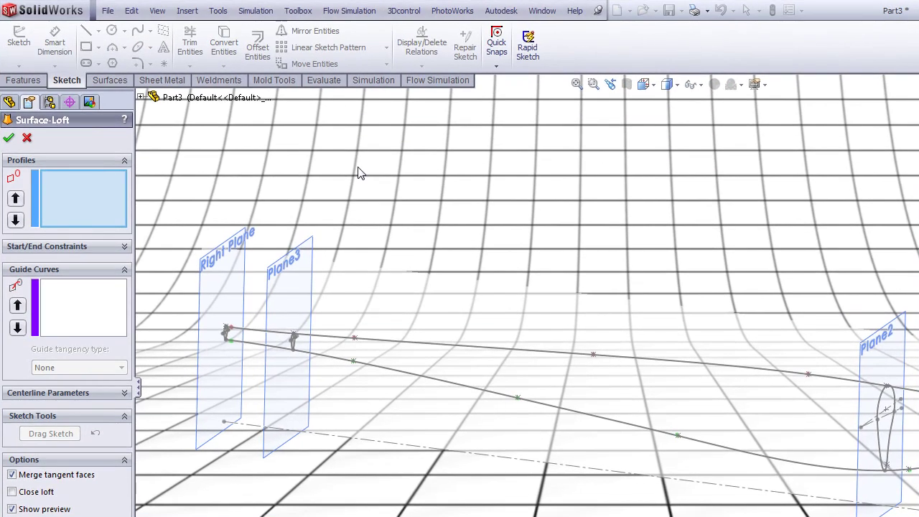
right_click(353, 167)
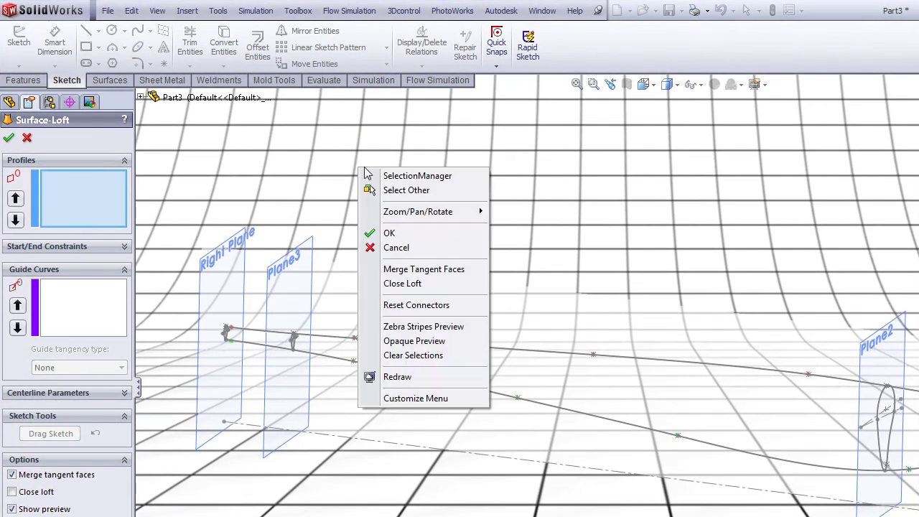
left_click(439, 177)
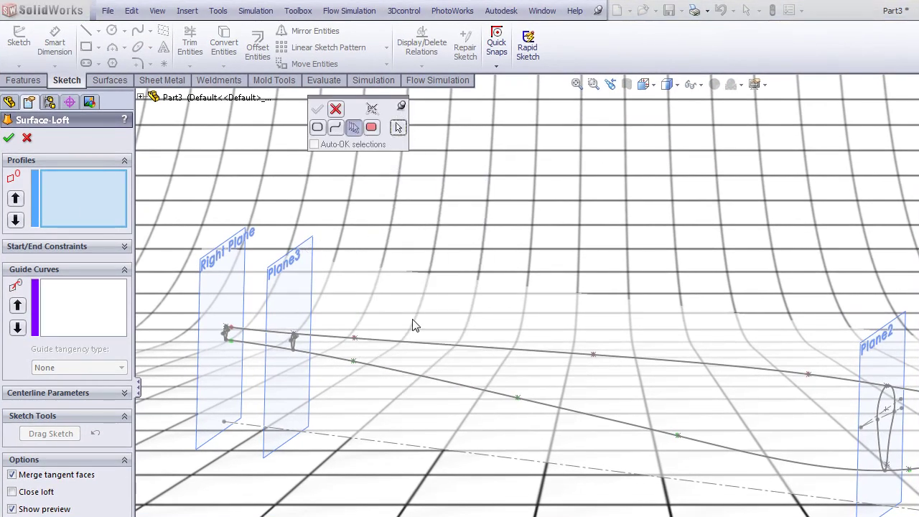
left_click(463, 346)
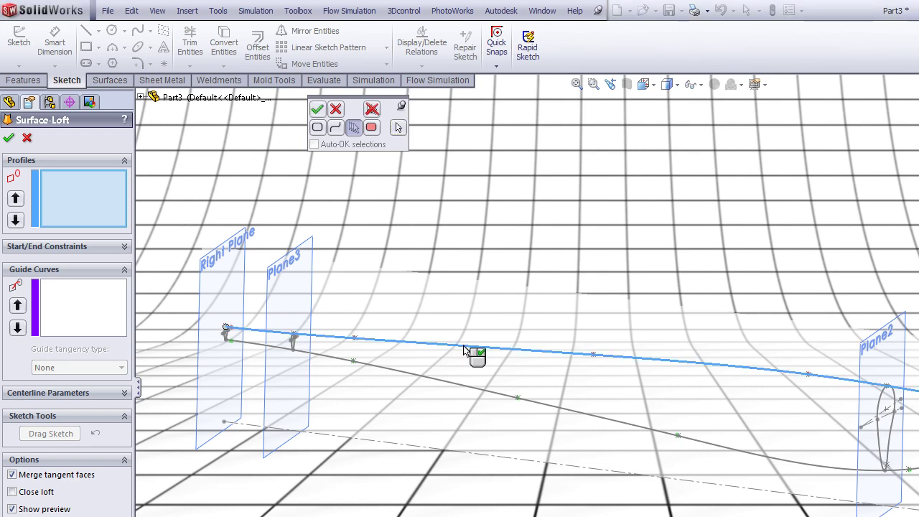
right_click(463, 352)
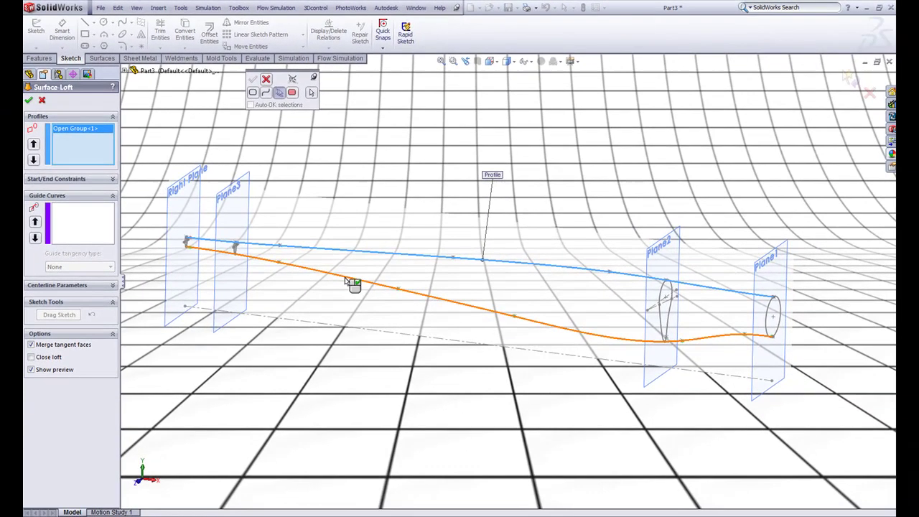
right_click(344, 277)
scroll(345, 278, "up", 4)
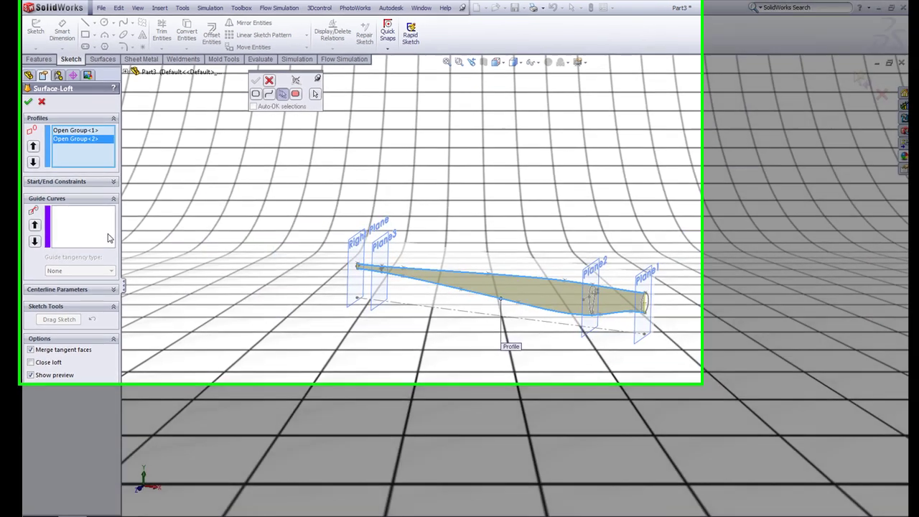
Step: Add one side half of the Plane1 circle and the matching half of the Plane2 section as guide curves
left_click(79, 287)
scroll(689, 362, "down", 5)
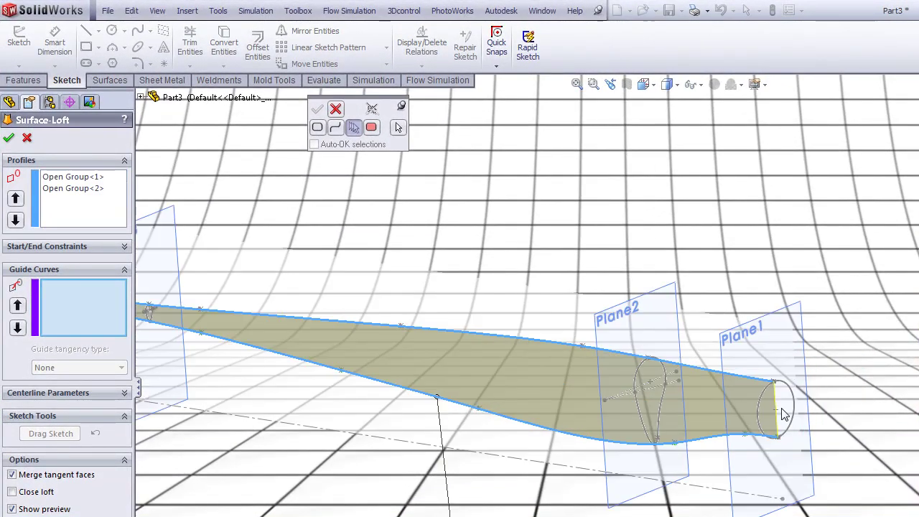
scroll(739, 393, "down", 3)
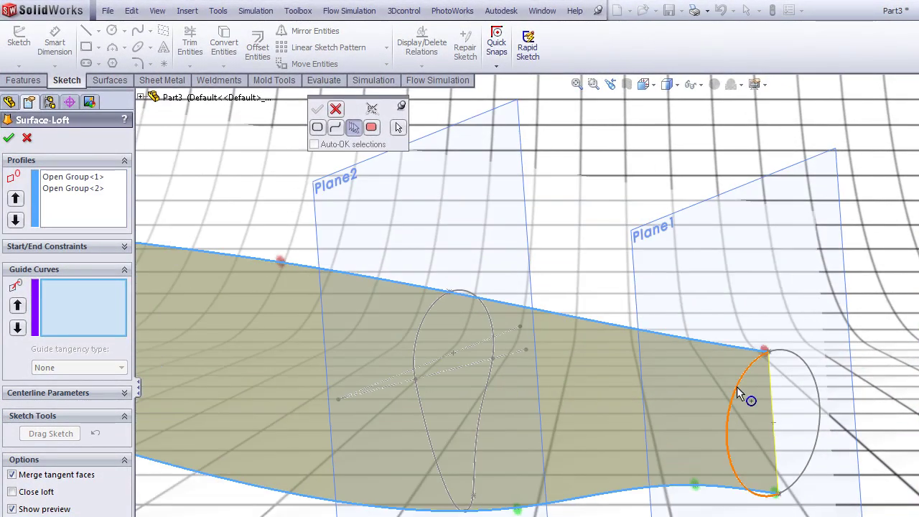
left_click(738, 390)
right_click(738, 390)
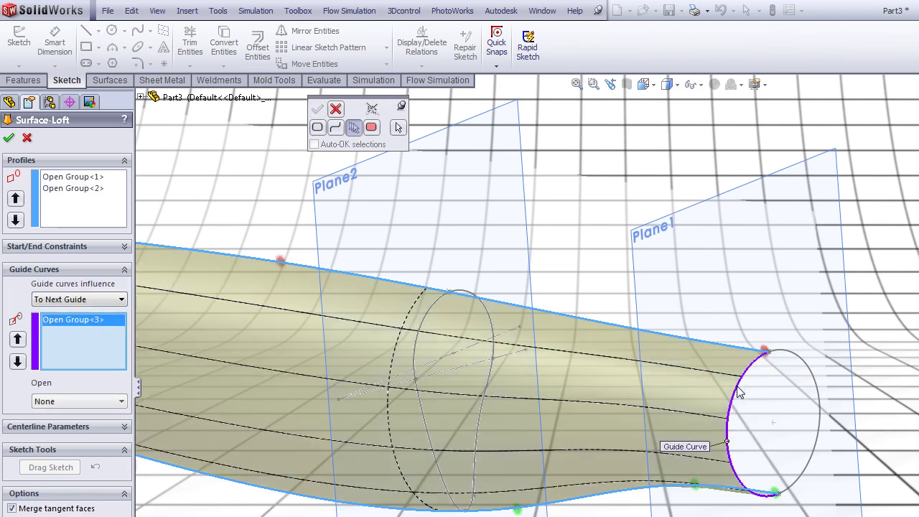
left_click(430, 306)
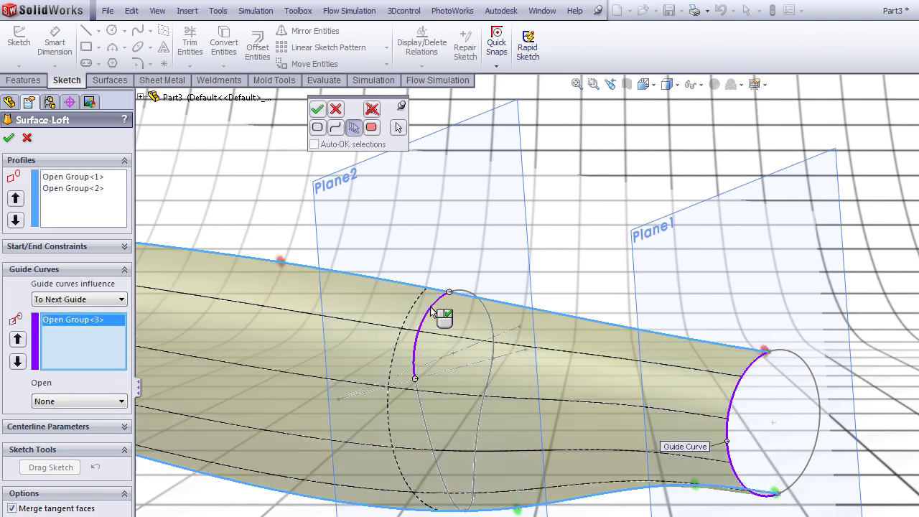
left_click(425, 417)
right_click(424, 417)
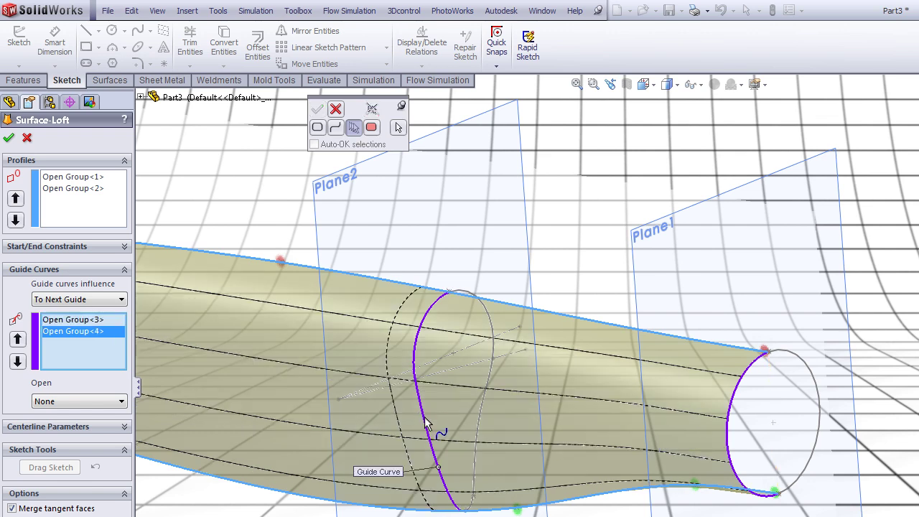
Step: Add the matching side half of the Plane3 section as the third guide curve of the loft
scroll(415, 404, "up", 3)
middle_click_drag(415, 404, 410, 309)
scroll(432, 366, "down", 3)
left_click(440, 357)
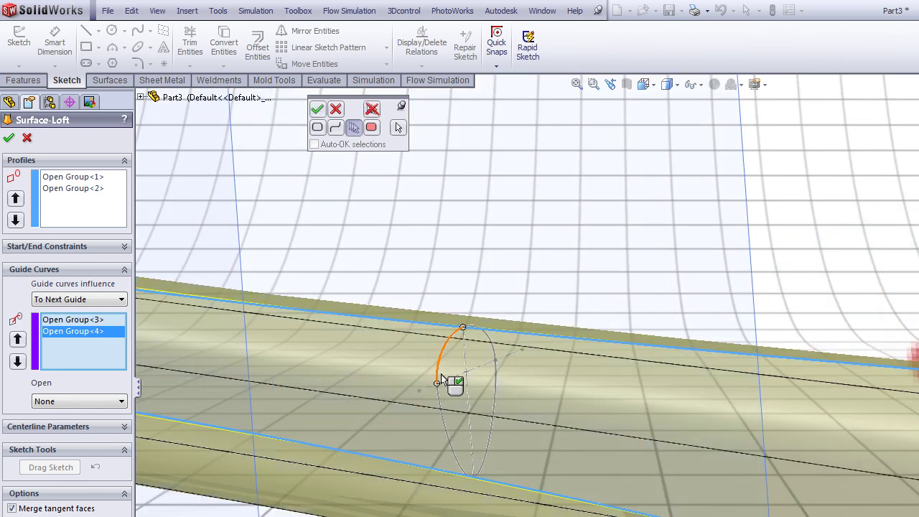
left_click(439, 404)
right_click(439, 405)
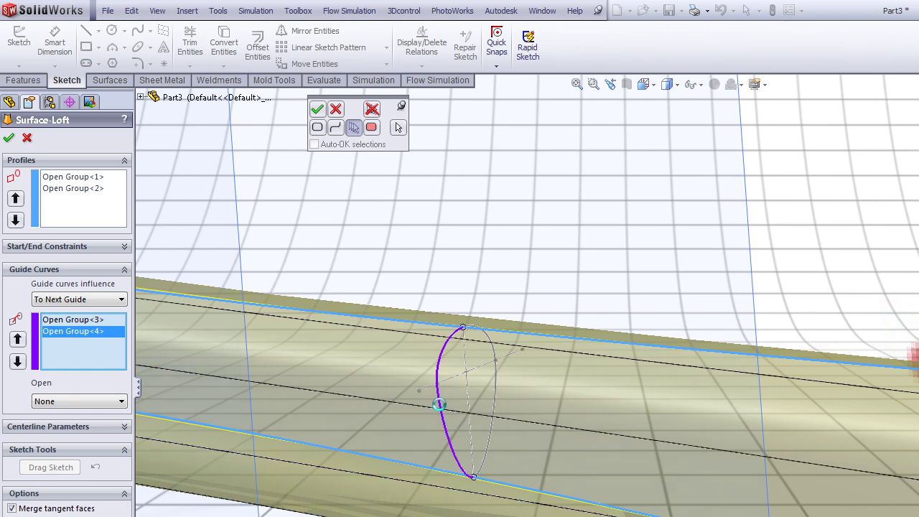
Step: Add the matching half of the tip section on the Right Plane as the fourth guide curve and accept the surface loft
scroll(439, 405, "up", 3)
scroll(430, 389, "down", 3)
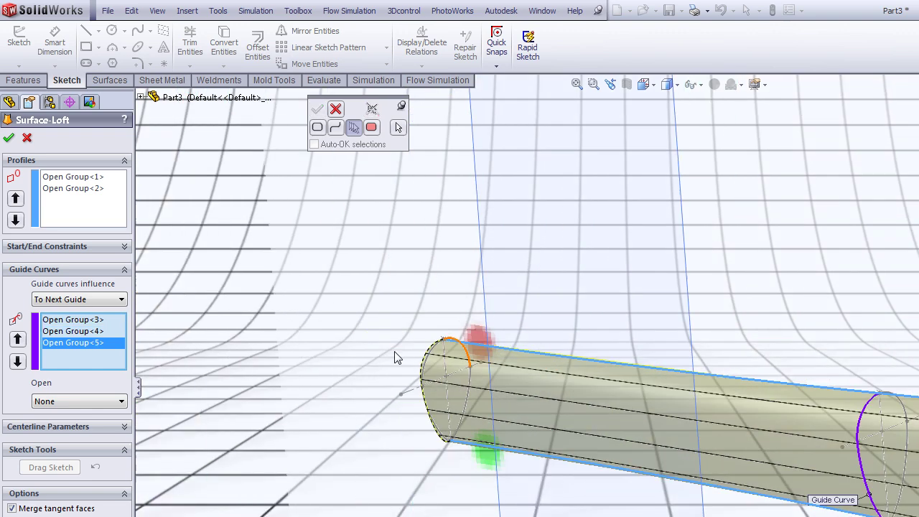
left_click(448, 363)
left_click(448, 420)
right_click(446, 420)
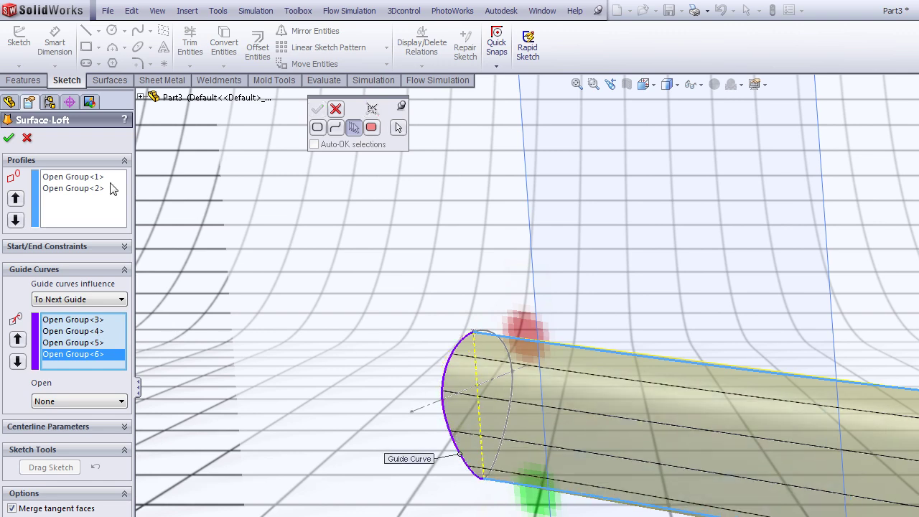
left_click(6, 142)
left_click(170, 188)
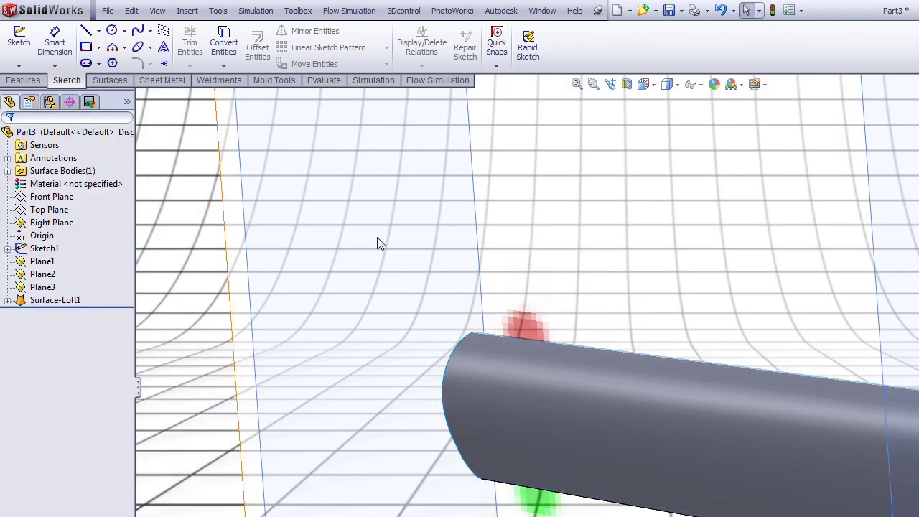
Step: Show Sketch2 through Sketch6, which were absorbed under Surface-Loft1
scroll(388, 245, "up", 6)
scroll(397, 244, "up", 4)
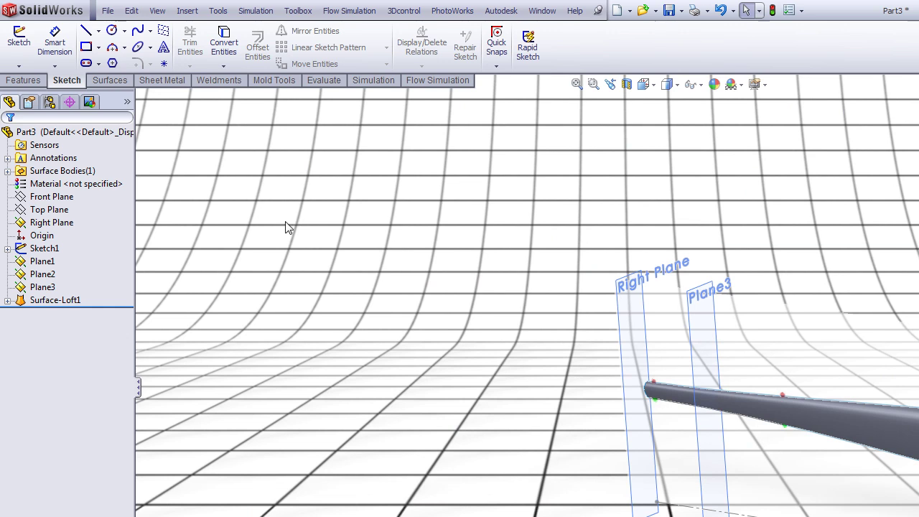
left_click(7, 301)
left_click(62, 314)
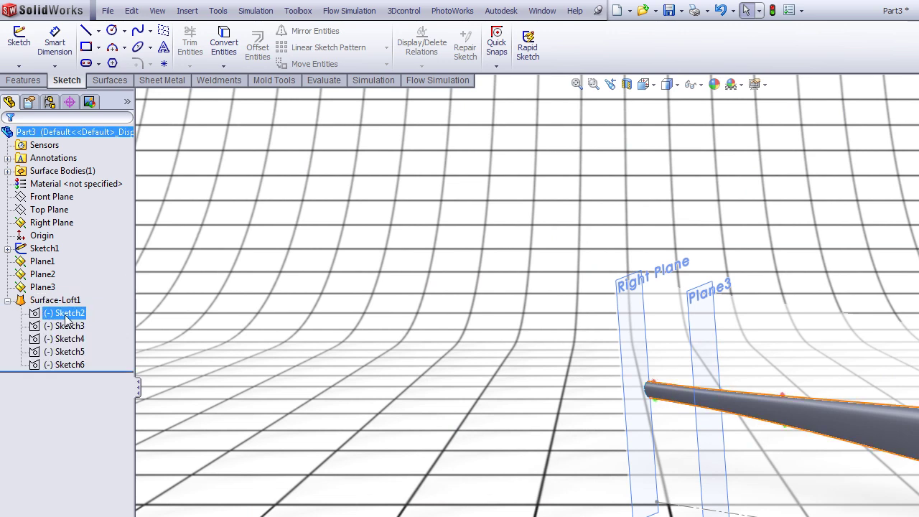
left_click(75, 366, "ctrl")
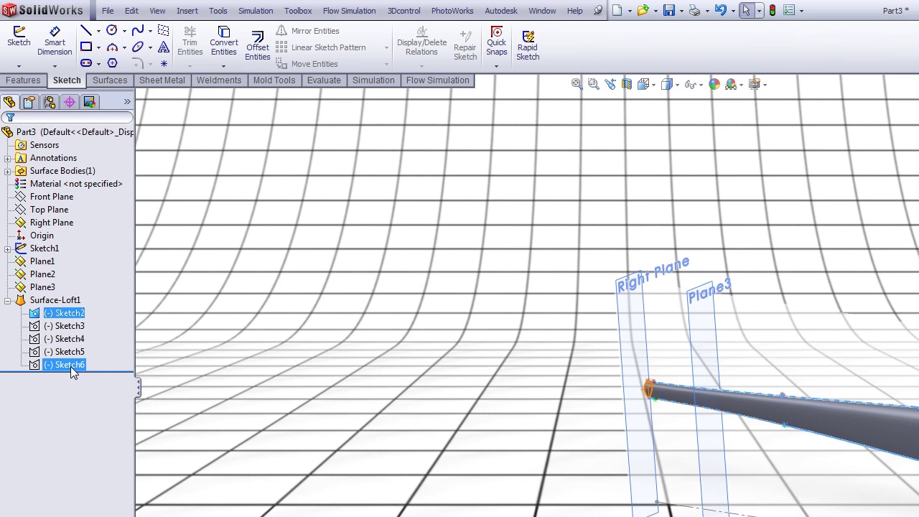
left_click(70, 366, "shift")
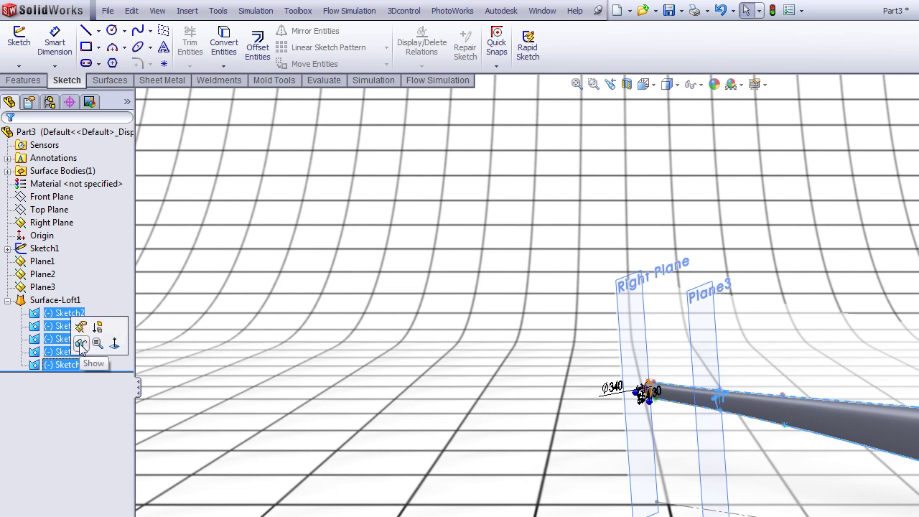
left_click(81, 345)
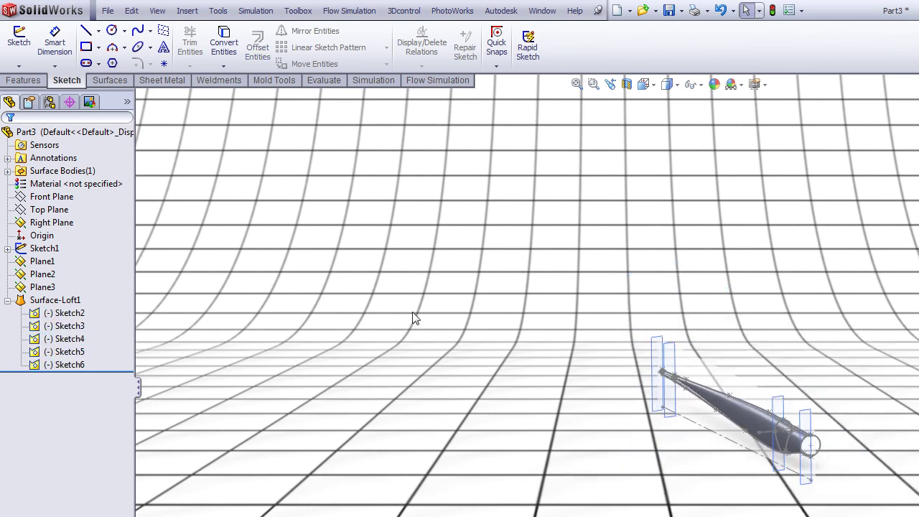
Step: Start a second lofted surface for the blade's open side, using the upper and lower long splines as profiles
left_click(188, 11)
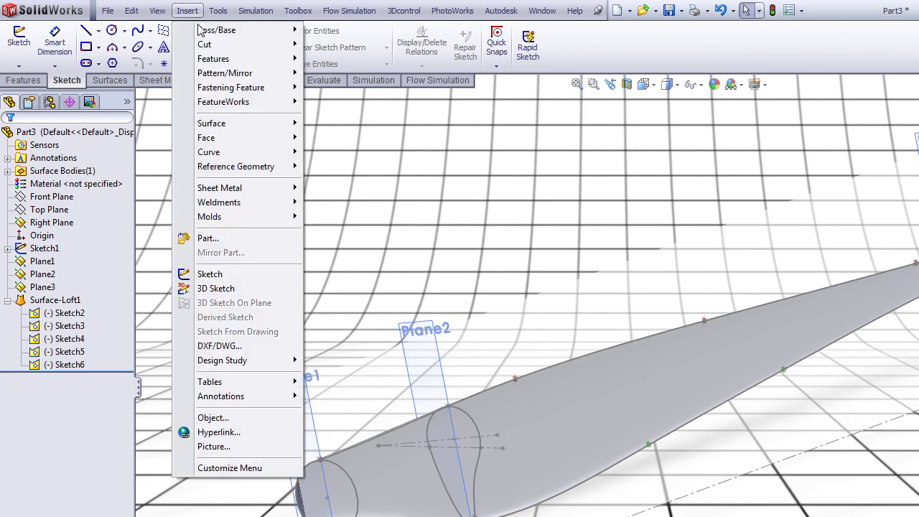
mouse_move(237, 125)
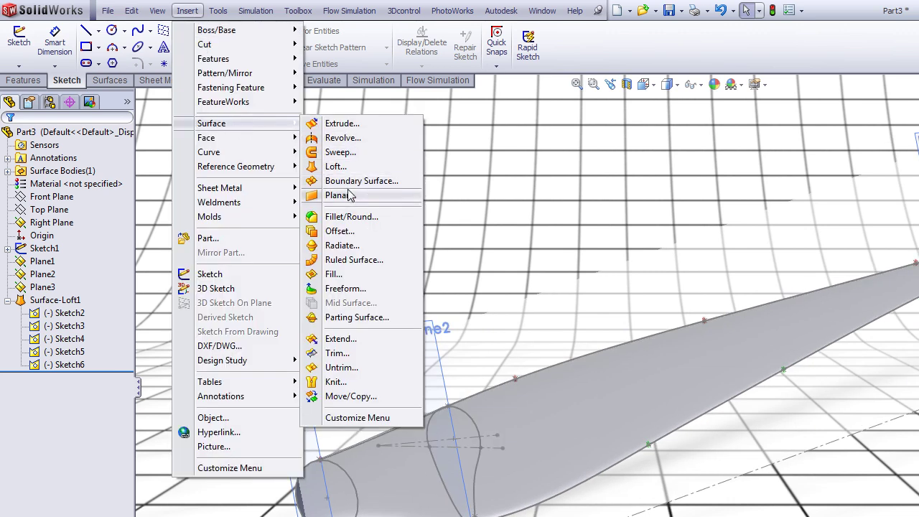
left_click(335, 166)
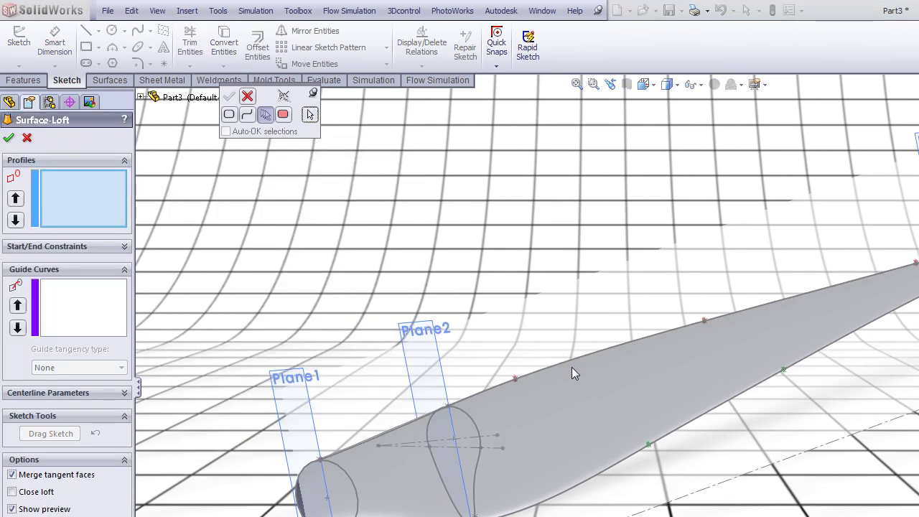
left_click(569, 364)
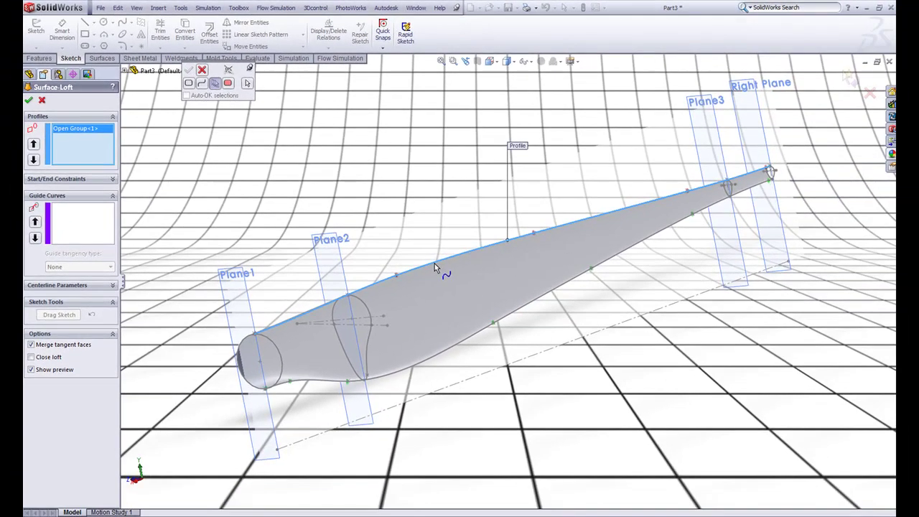
left_click(472, 340)
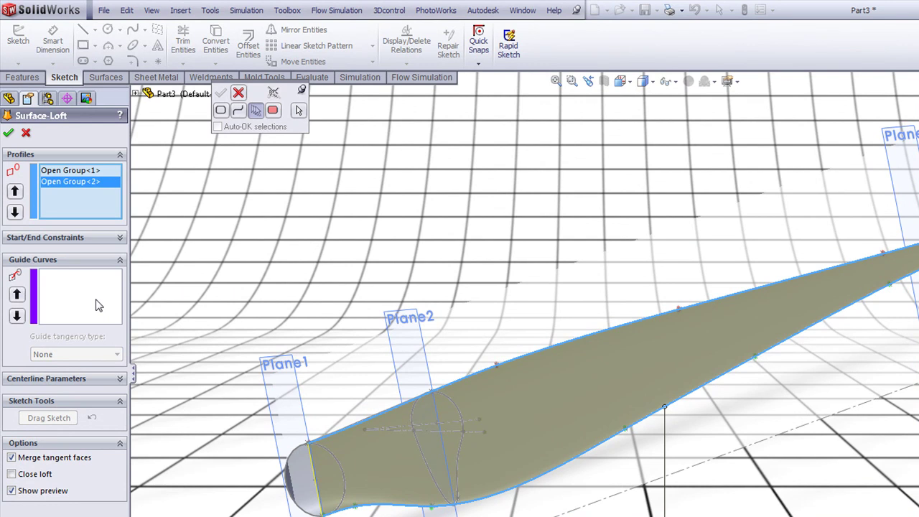
Step: Add the opposite halves of the Plane1 circle and the Plane2 section as guide curves of the second loft
left_click(99, 305)
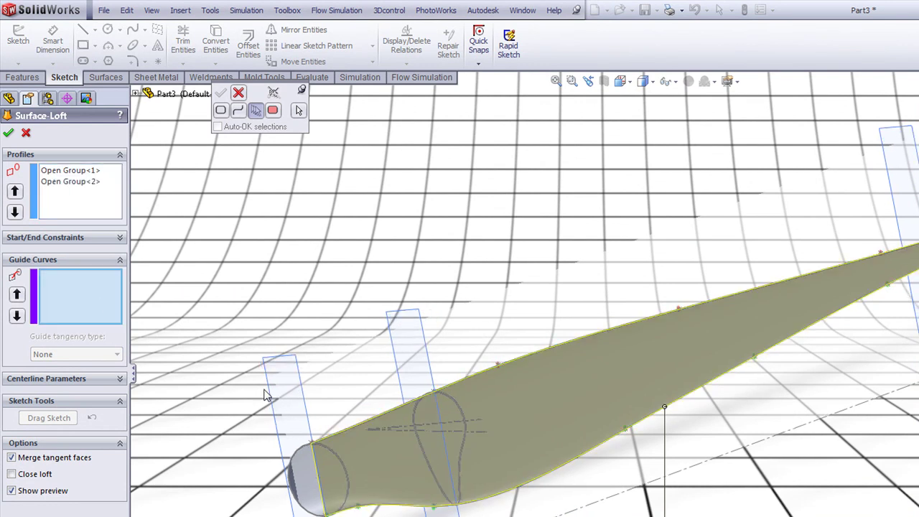
scroll(440, 464, "down", 5)
left_click(430, 453)
right_click(431, 453)
left_click(589, 358)
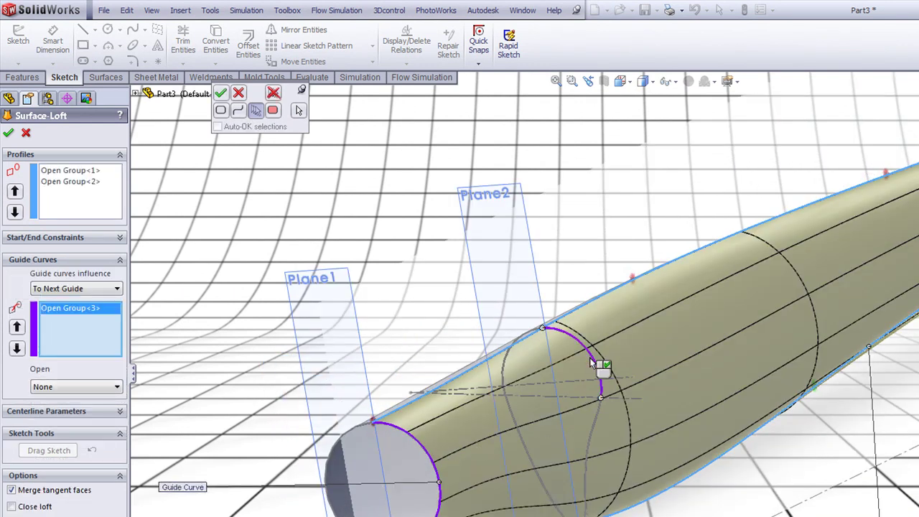
left_click(594, 424)
right_click(594, 423)
Step: Add the opposite half of the Plane3 section as the second loft's third guide curve
scroll(594, 422, "up", 4)
scroll(717, 341, "down", 8)
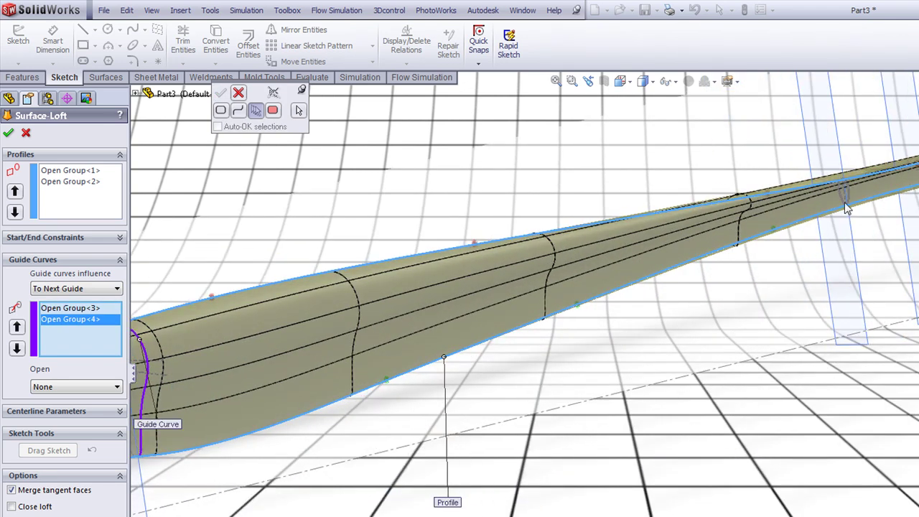
scroll(789, 226, "down", 3)
left_click(759, 271)
right_click(766, 313)
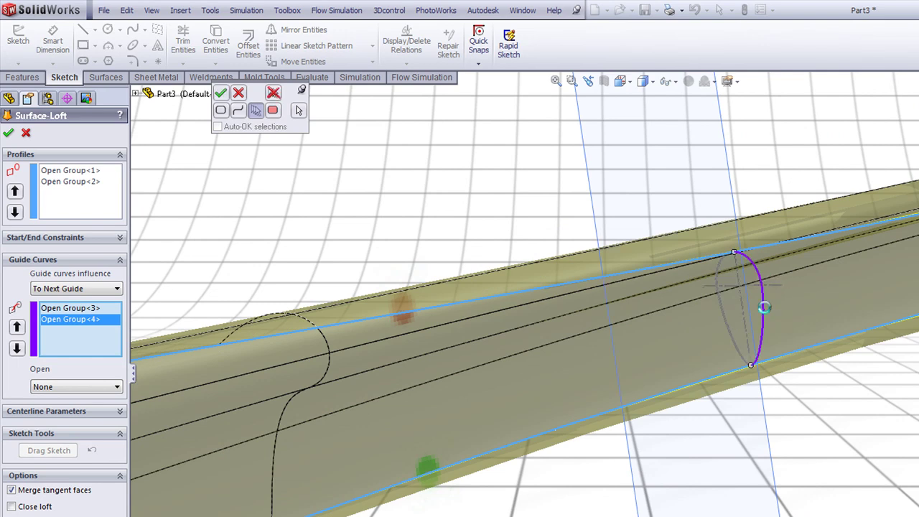
Step: Add the opposite half of the tip section on the Right Plane as the second loft's fourth guide curve
scroll(765, 309, "up", 3)
scroll(870, 289, "down", 5)
scroll(803, 308, "down", 2)
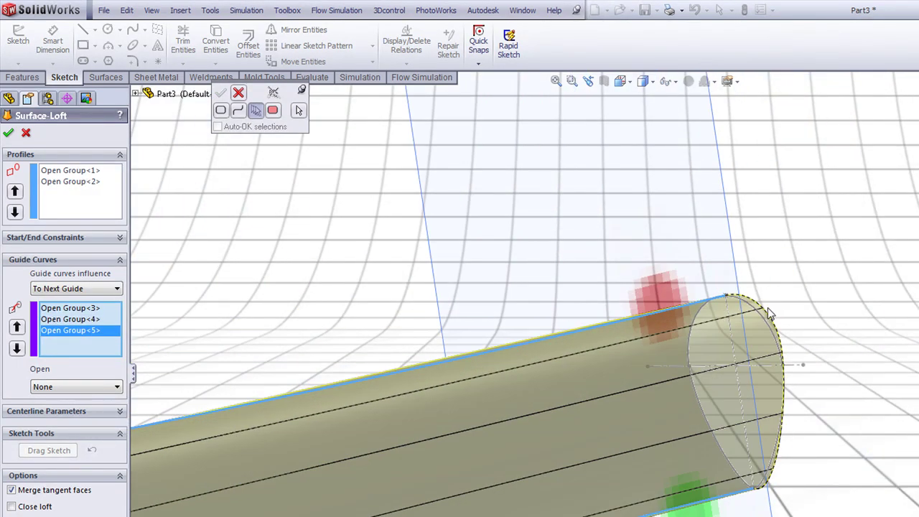
left_click(756, 317)
left_click(786, 408)
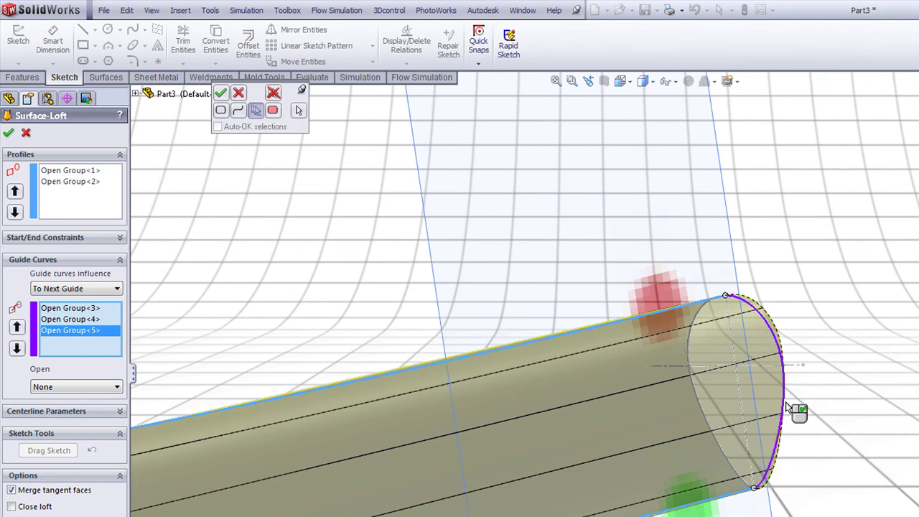
right_click(787, 407)
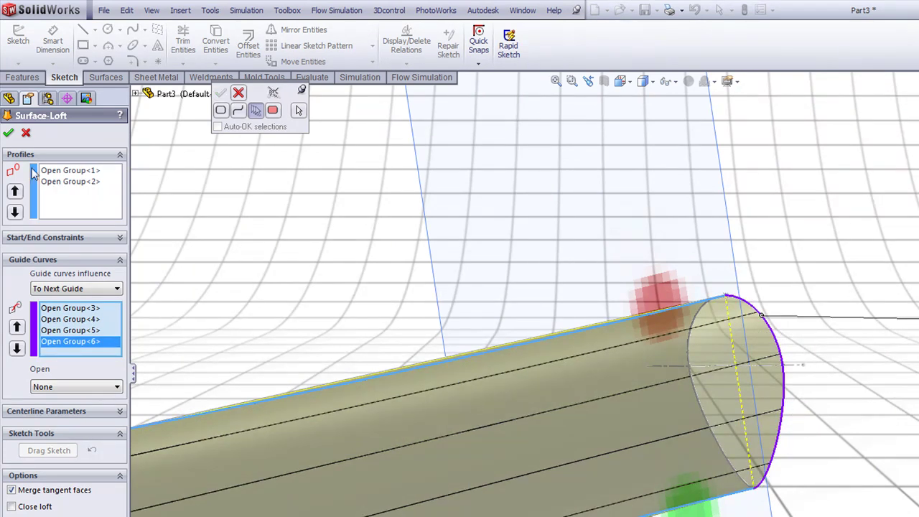
Step: Create the second lofted surface from the chosen profiles and guide curves and clear the selection
left_click(9, 135)
scroll(388, 264, "up", 4)
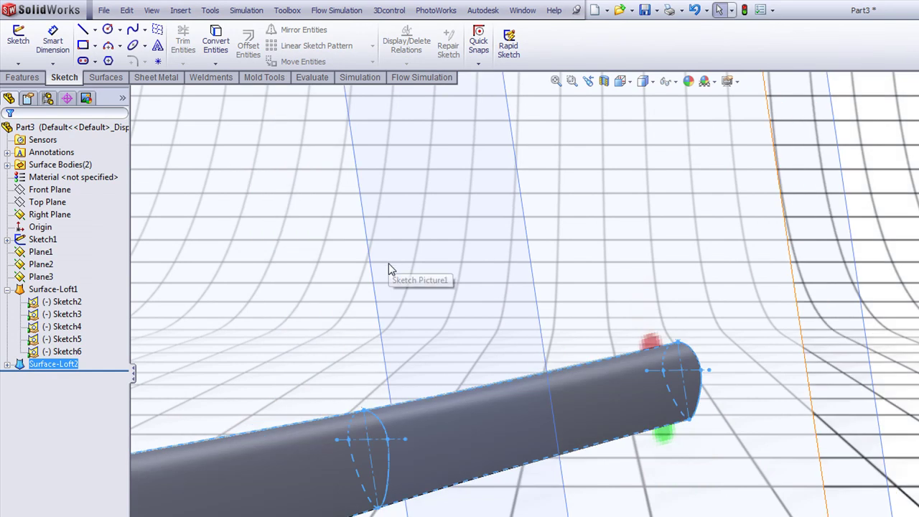
scroll(389, 264, "up", 2)
left_click(342, 200)
scroll(341, 199, "up", 4)
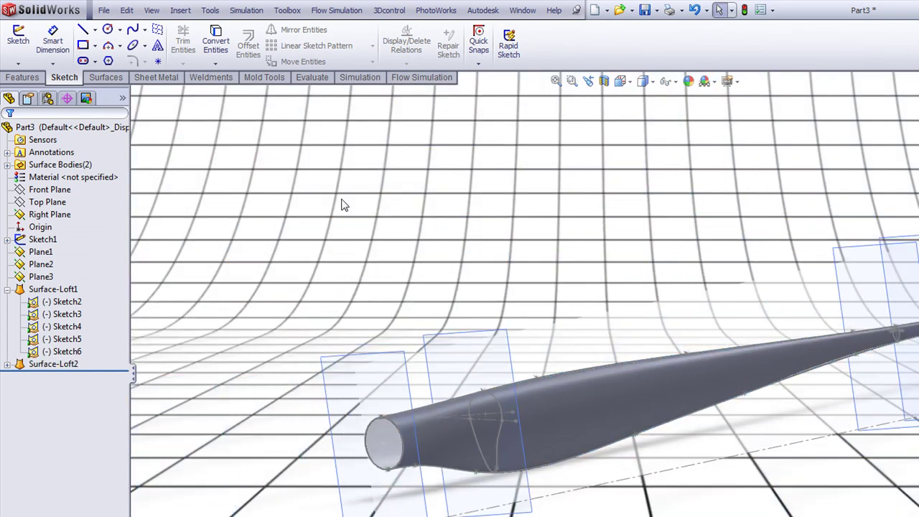
middle_click_drag(342, 200, 542, 192)
Step: Hide the first loft's spline and section sketches, Sketch2 through Sketch6
left_click(81, 303)
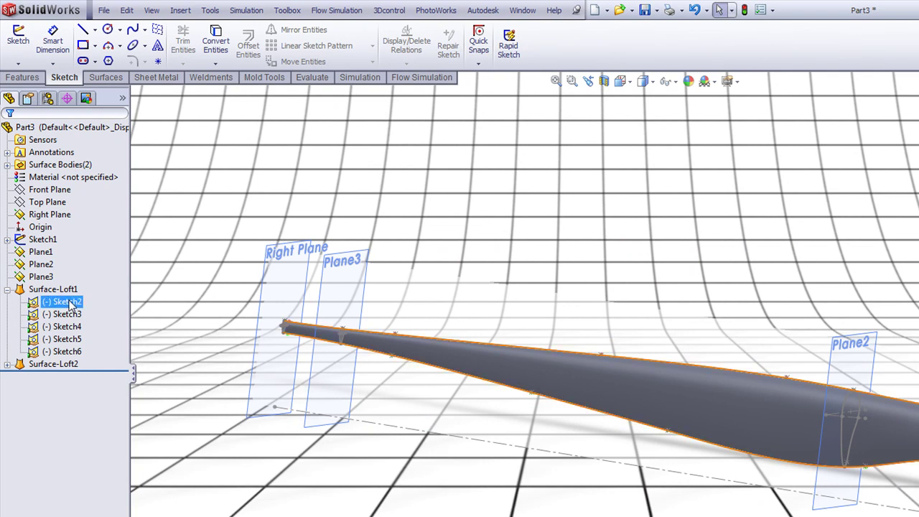
left_click(63, 352, "ctrl")
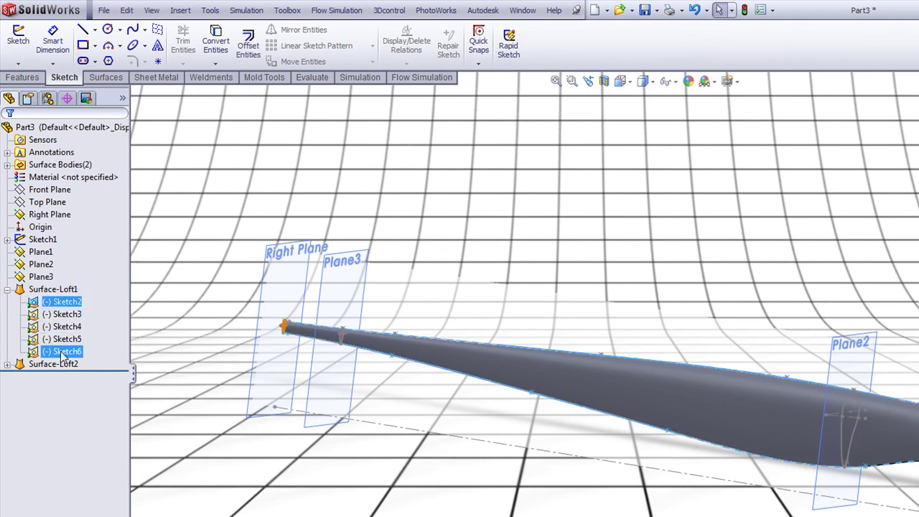
left_click(72, 329)
left_click(160, 240)
Step: Hide the reference planes Plane1, Plane2 and Plane3
left_click(41, 264, "ctrl")
left_click(41, 276, "ctrl")
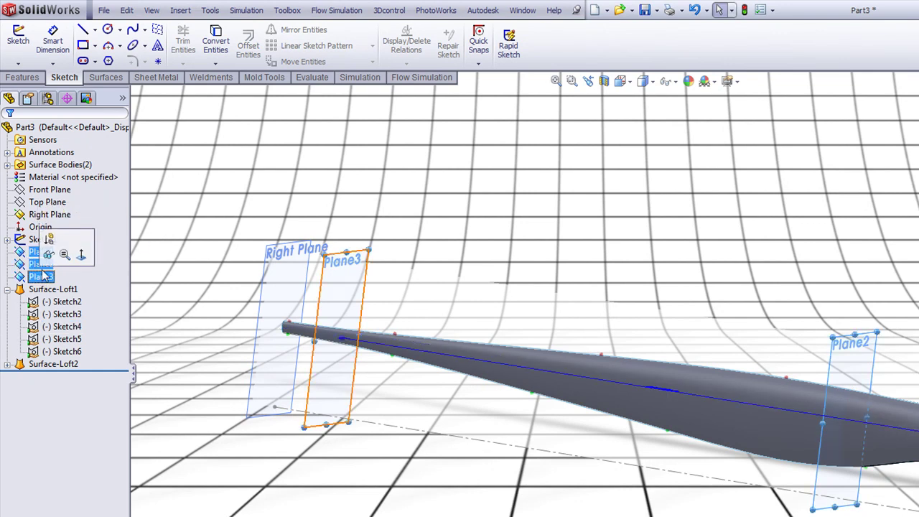
left_click(48, 255)
Step: Hide Sketch1 and the Right Plane so that only the blade surfaces are displayed
left_click(43, 240)
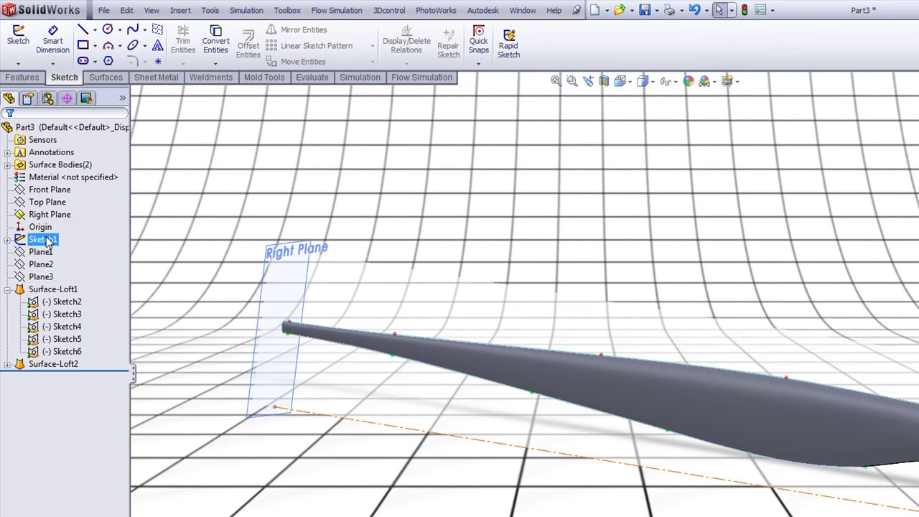
right_click(45, 244)
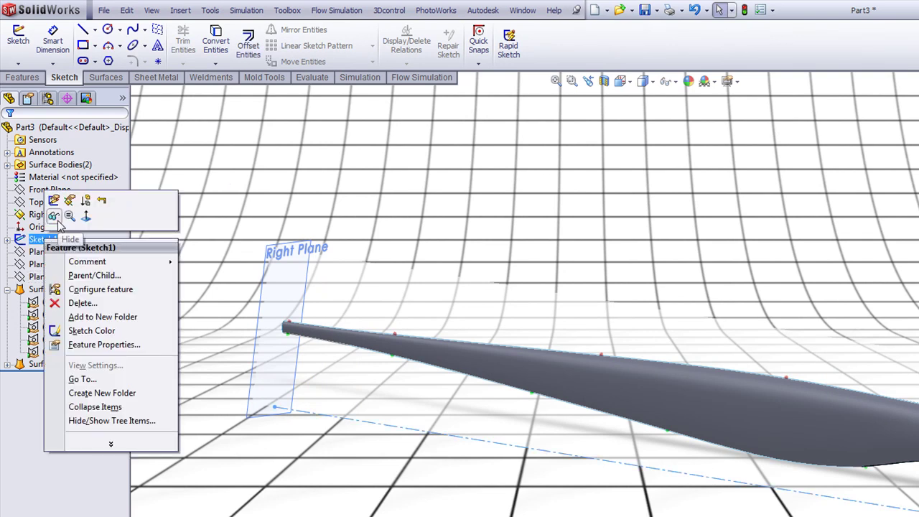
left_click(54, 217)
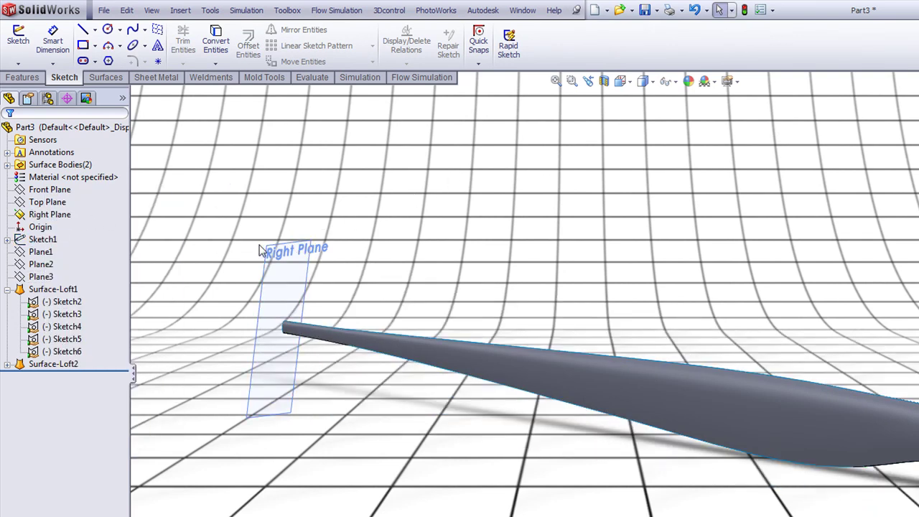
right_click(288, 253)
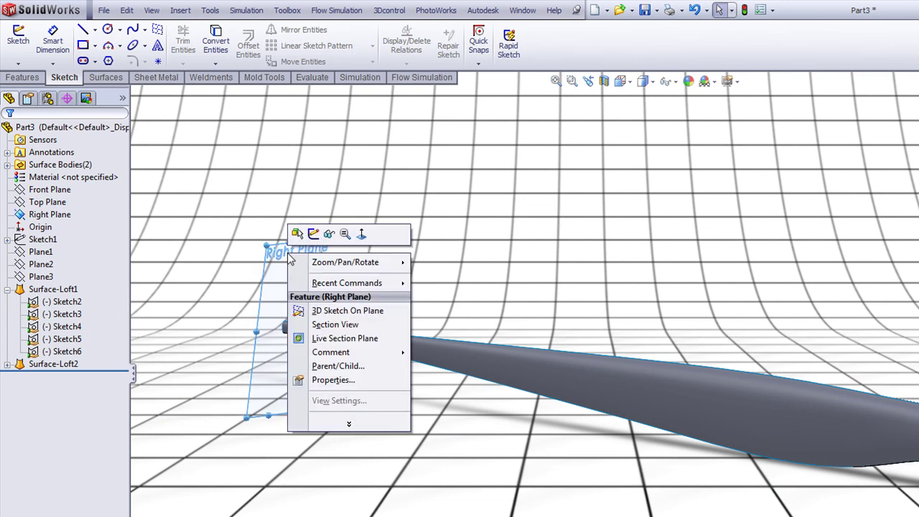
left_click(329, 235)
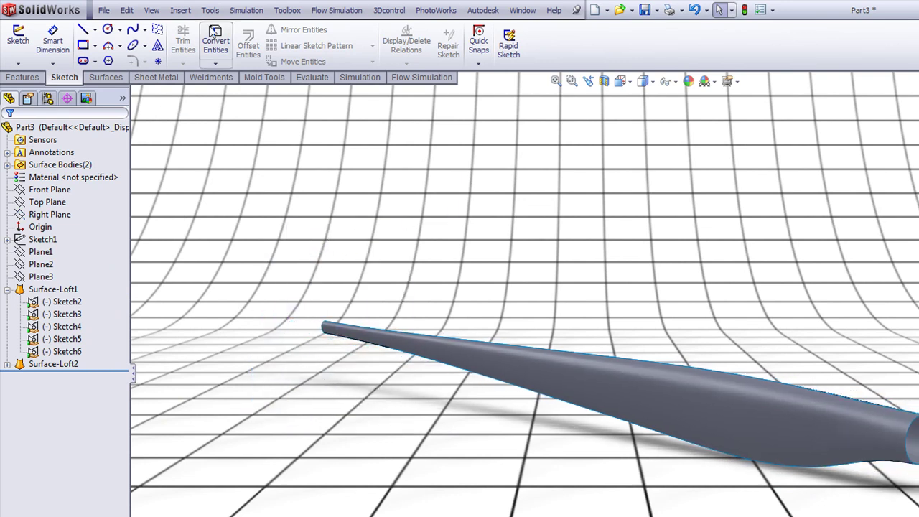
Step: Close the blade's circular root opening with a planar surface bounded by its two half edges
left_click(180, 10)
mouse_move(235, 122)
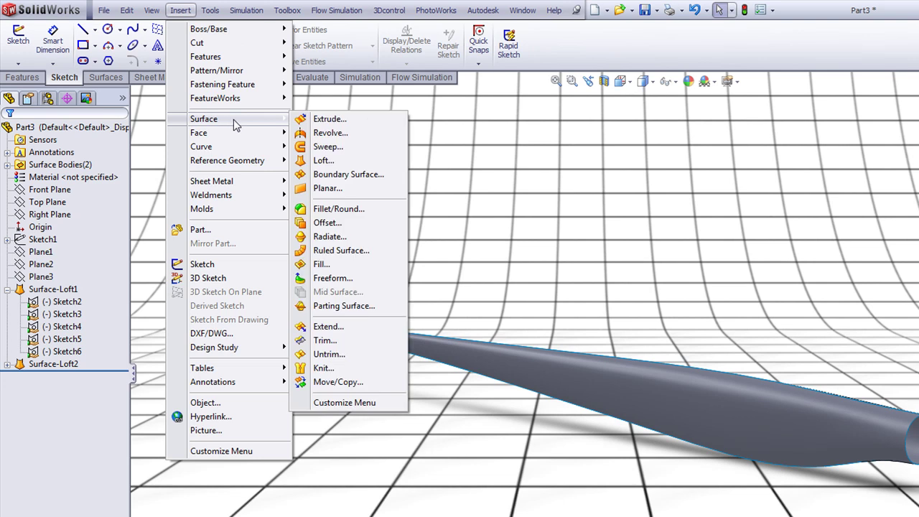
left_click(328, 188)
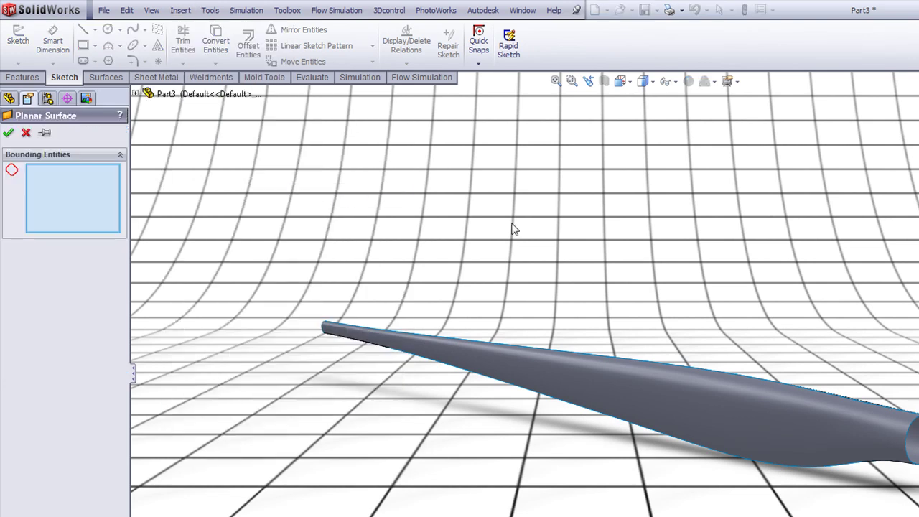
scroll(874, 430, "down", 3)
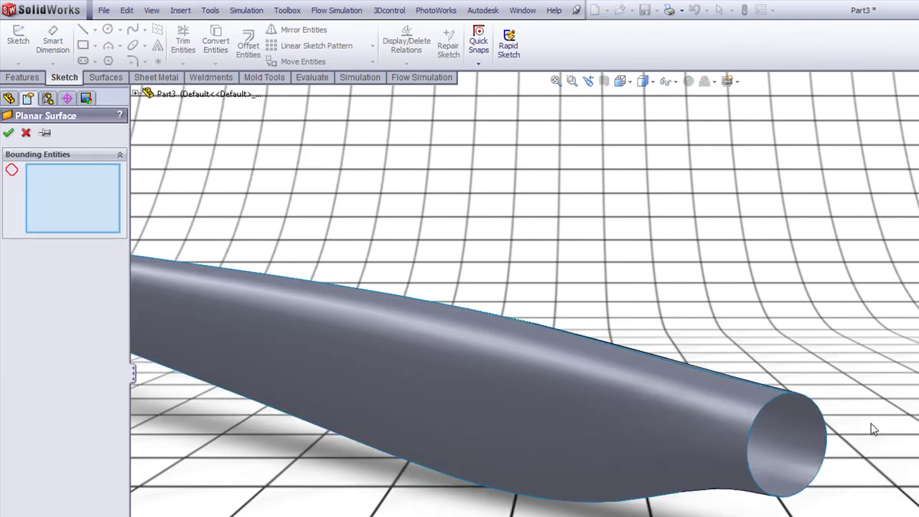
left_click(828, 429)
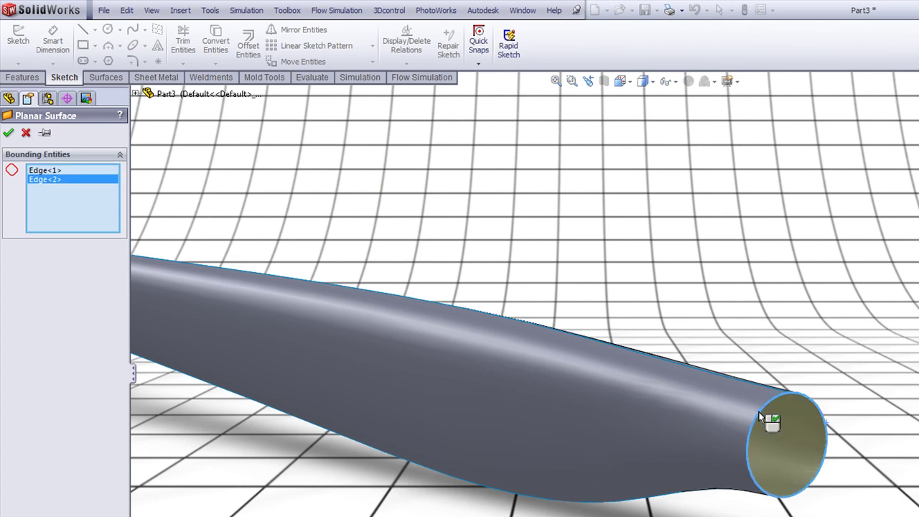
right_click(762, 418)
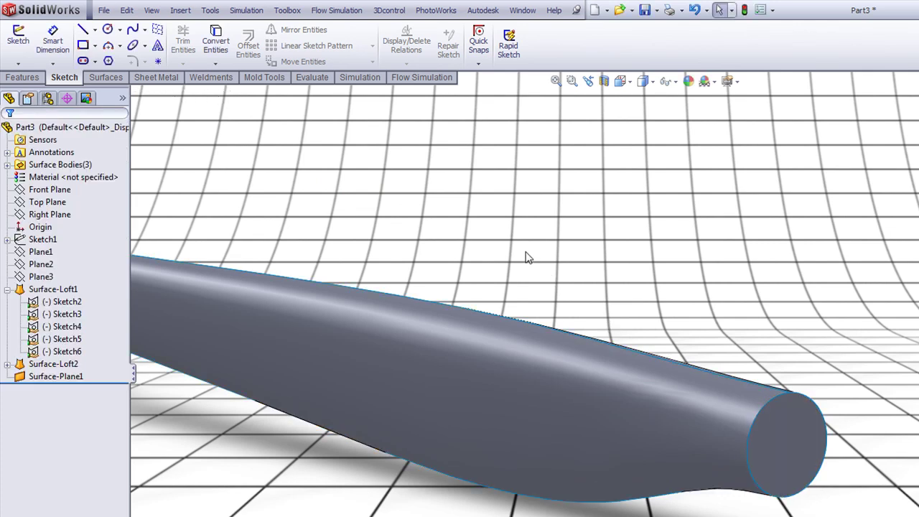
Step: Close the blade's small tip opening with another planar surface bounded by its two half edges
key("Return")
scroll(480, 270, "up", 2)
middle_click_drag(337, 172, 380, 352)
scroll(413, 349, "down", 3)
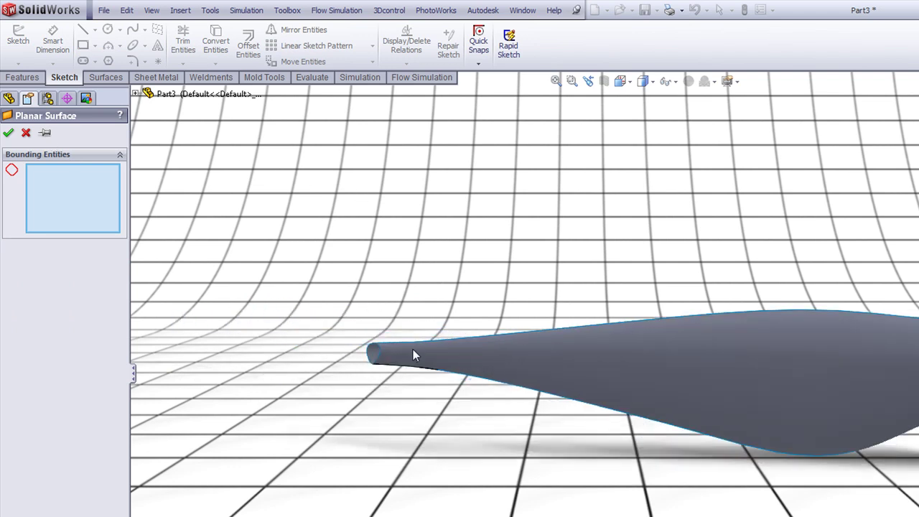
scroll(413, 350, "down", 2)
left_click(423, 349)
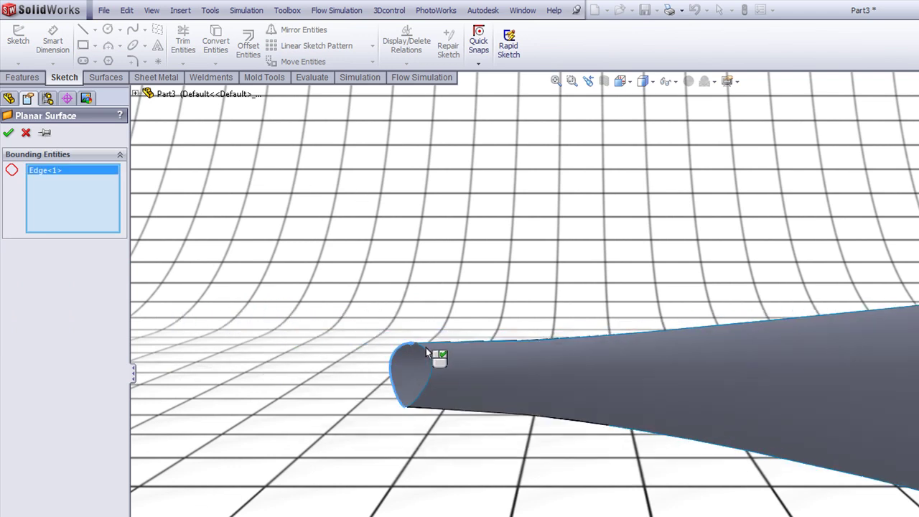
left_click(428, 352)
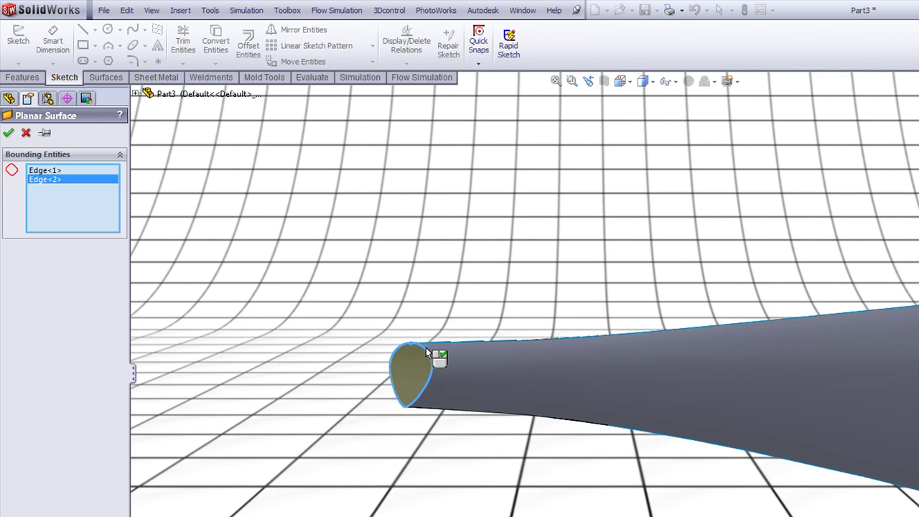
right_click(426, 347)
Step: Start a Knit Surface with Merge entities on, selecting both lofted surfaces and the planar cap at the root
scroll(441, 290, "up", 3)
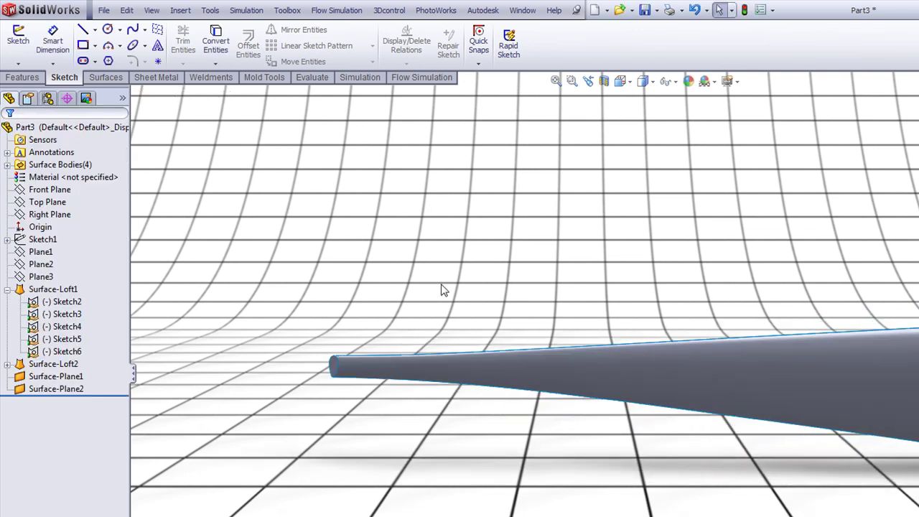
key("f")
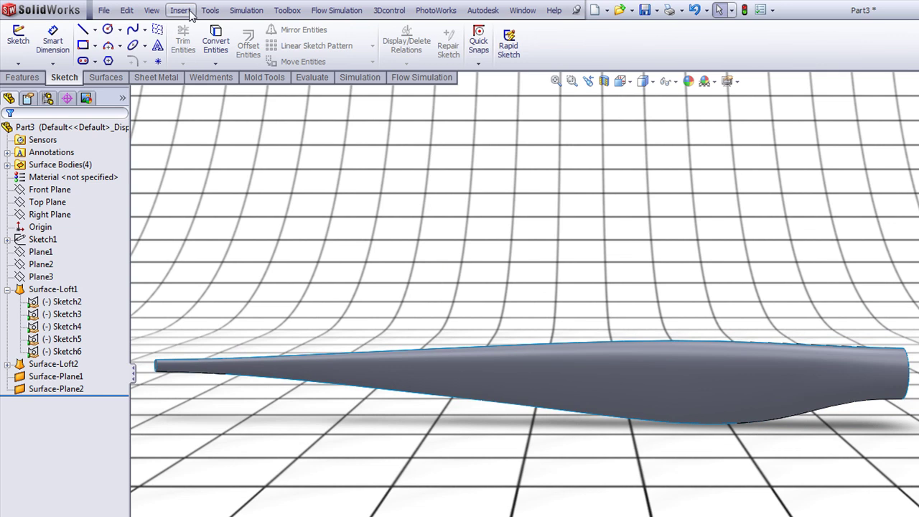
left_click(189, 13)
mouse_move(220, 120)
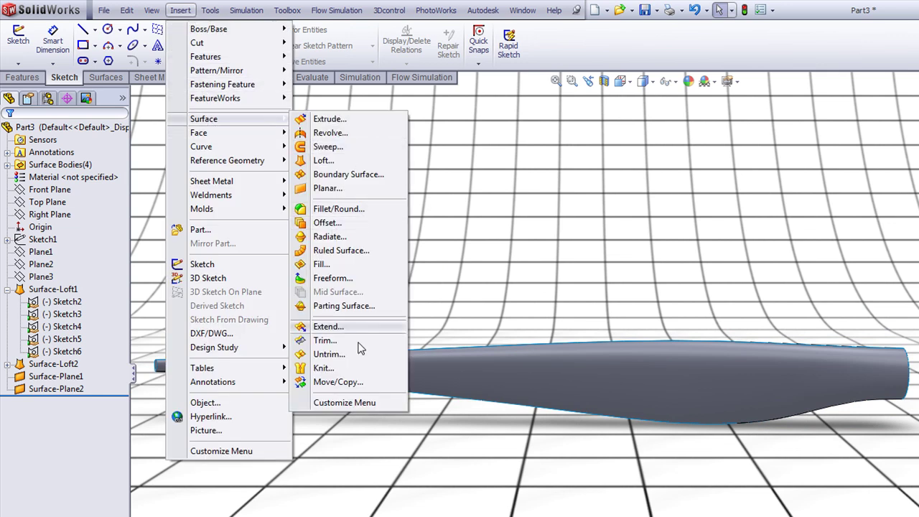
left_click(362, 369)
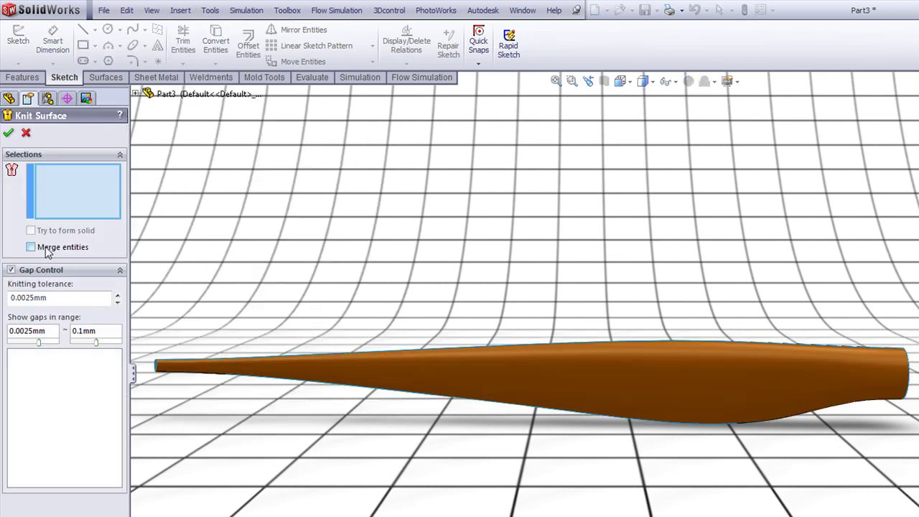
left_click(582, 370)
middle_click_drag(598, 377, 516, 345)
left_click(788, 358)
left_click(503, 346)
middle_click_drag(776, 352, 607, 348)
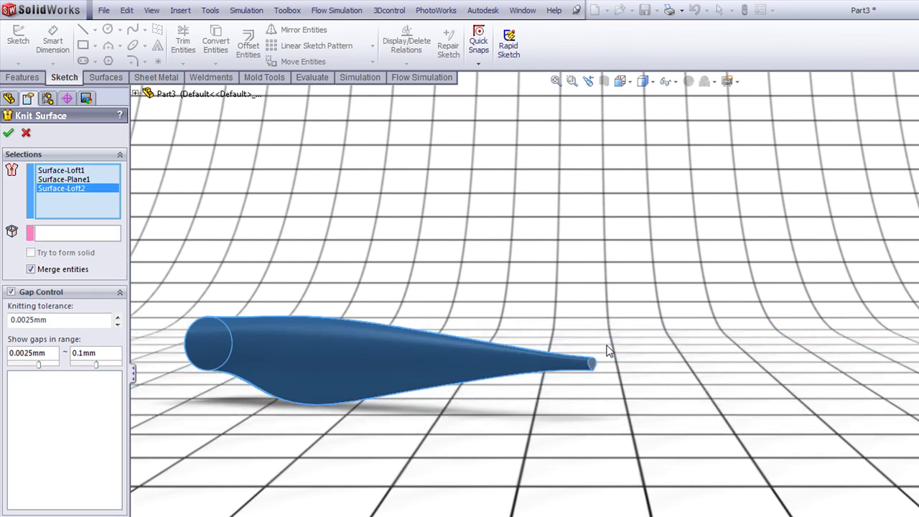
Step: Add the tip's planar cap to the knit and create it with Try to form solid enabled
scroll(608, 348, "down", 4)
left_click(589, 392)
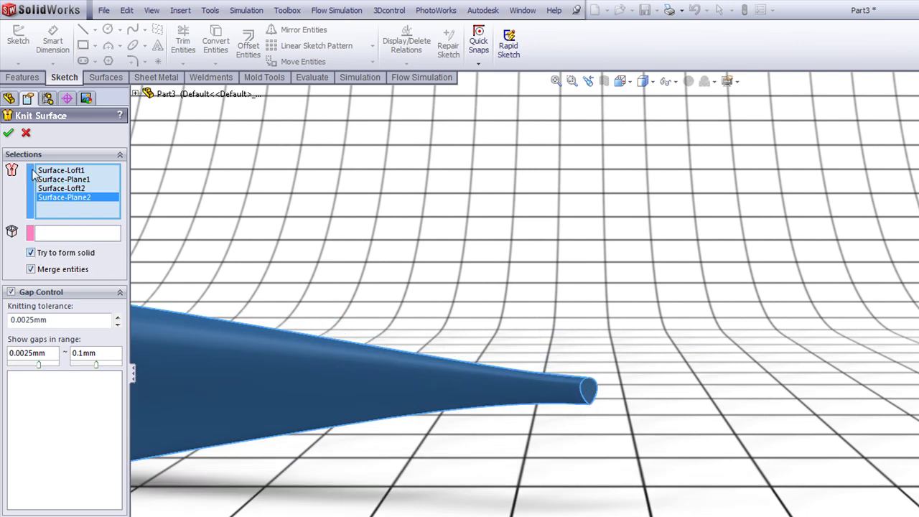
left_click(7, 133)
left_click(387, 207)
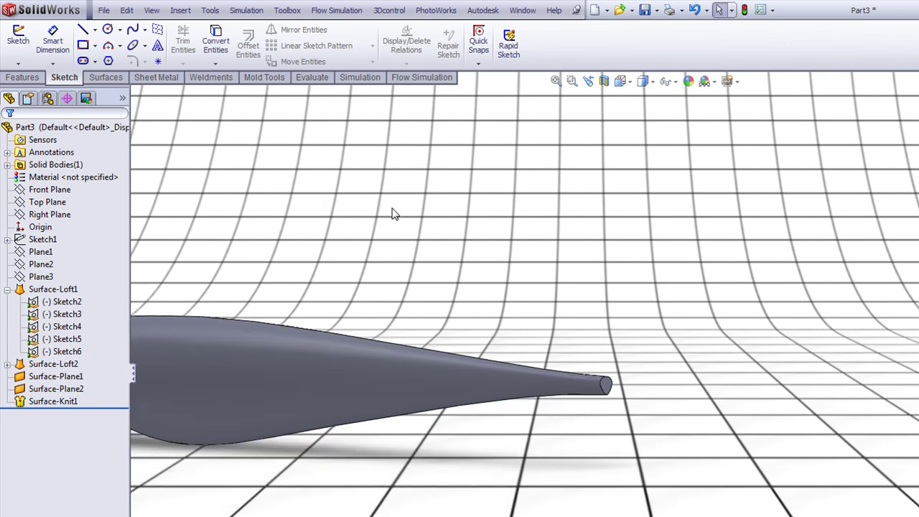
Step: Start a Dome feature on the flat end face at the blade's tip
left_click(22, 77)
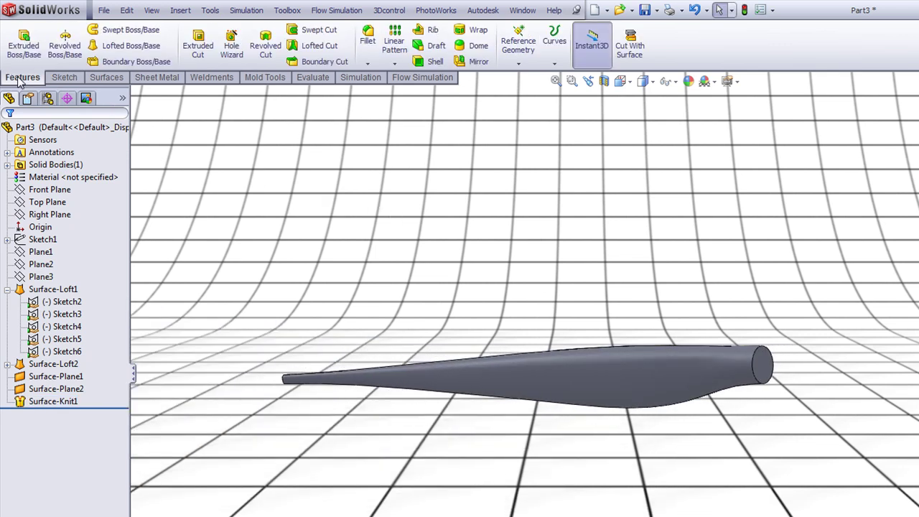
left_click(478, 45)
middle_click_drag(392, 337, 444, 372)
scroll(474, 378, "down", 6)
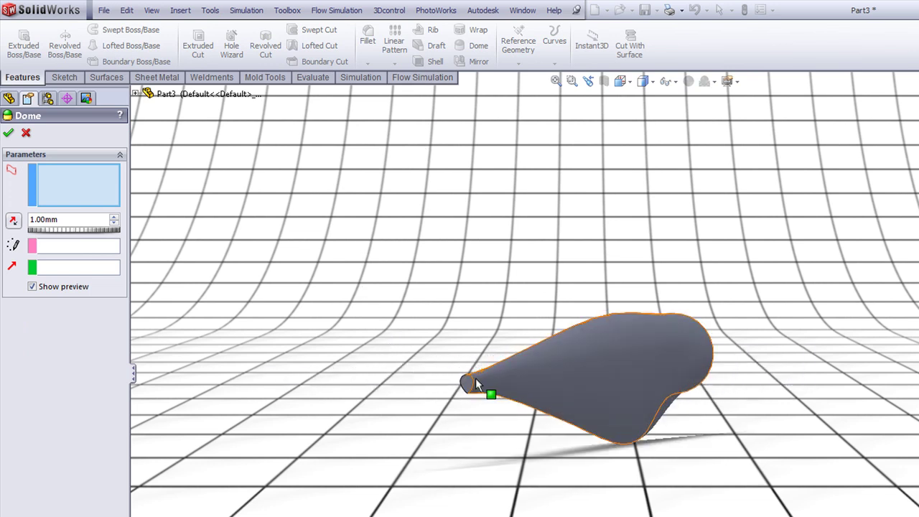
left_click(495, 386)
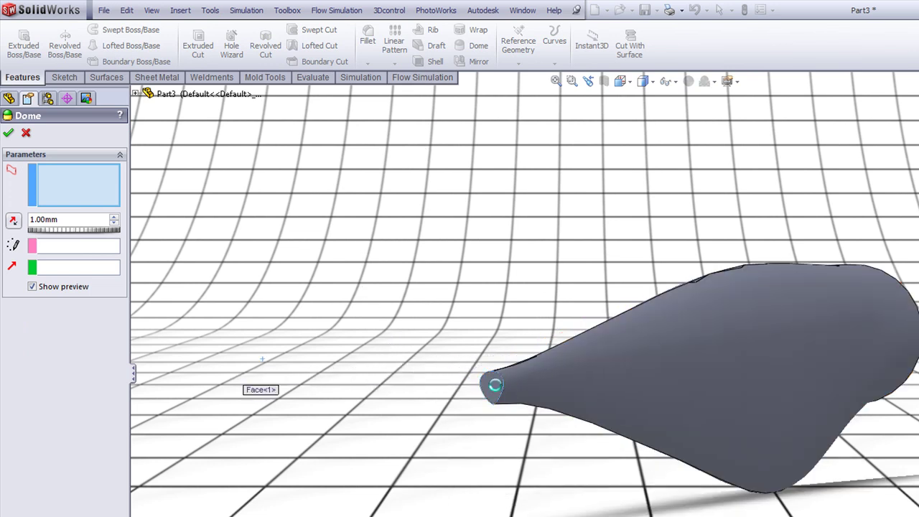
Step: Set the tip dome's distance to 350 mm and create it as a continuous dome
scroll(371, 322, "up", 5)
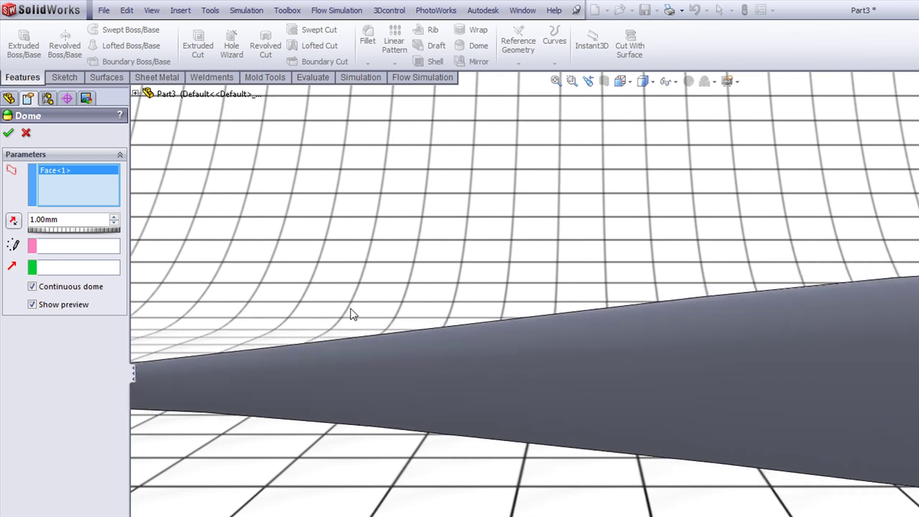
scroll(351, 314, "up", 4)
scroll(426, 383, "down", 4)
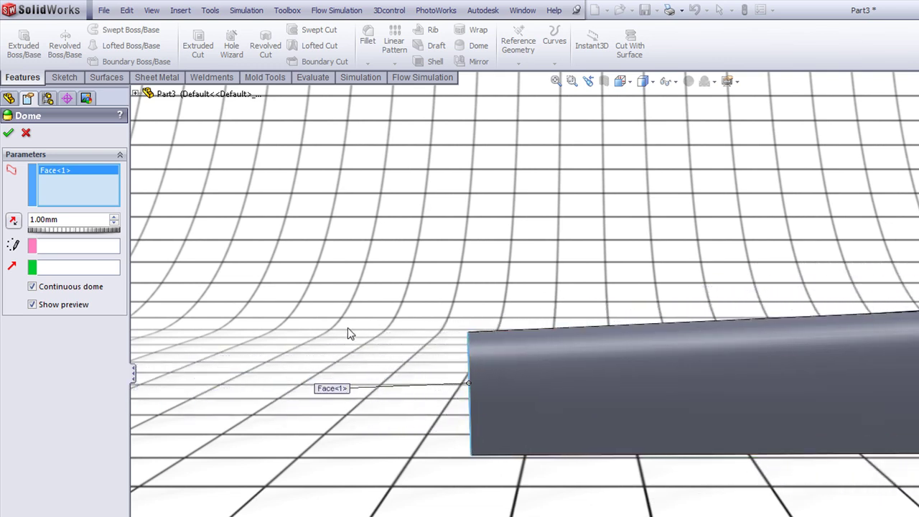
left_click_drag(78, 219, 23, 219)
type("350")
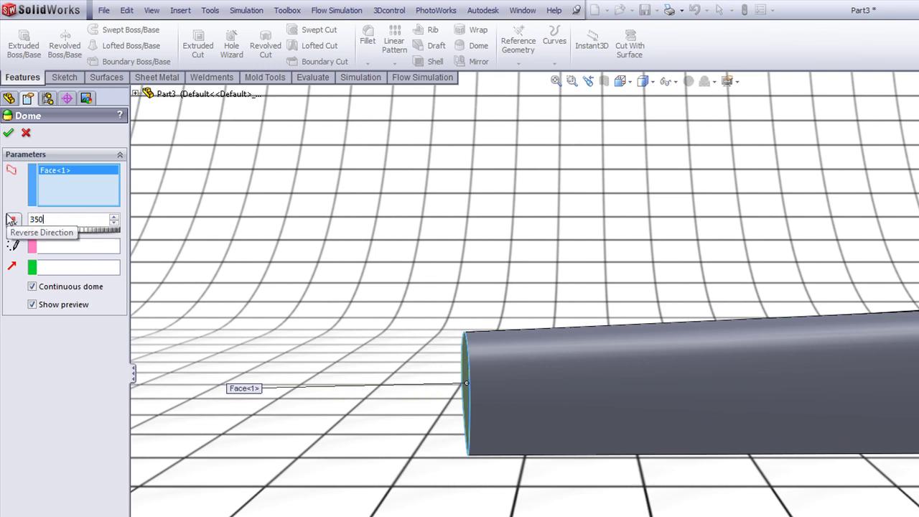
key("Return")
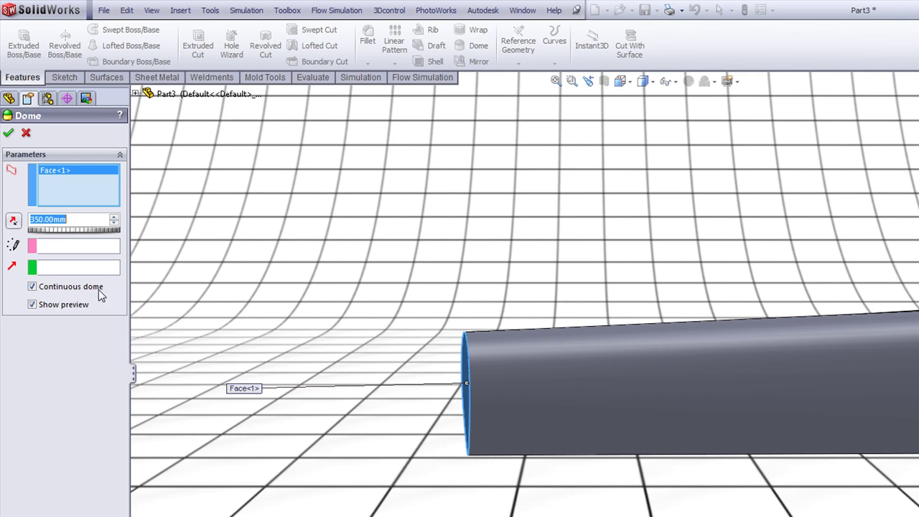
left_click(44, 290)
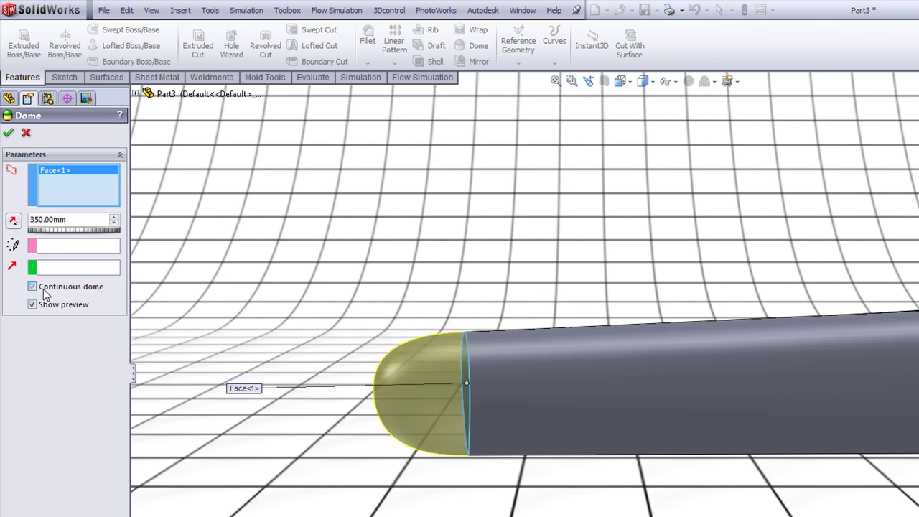
left_click(8, 132)
scroll(671, 335, "up", 6)
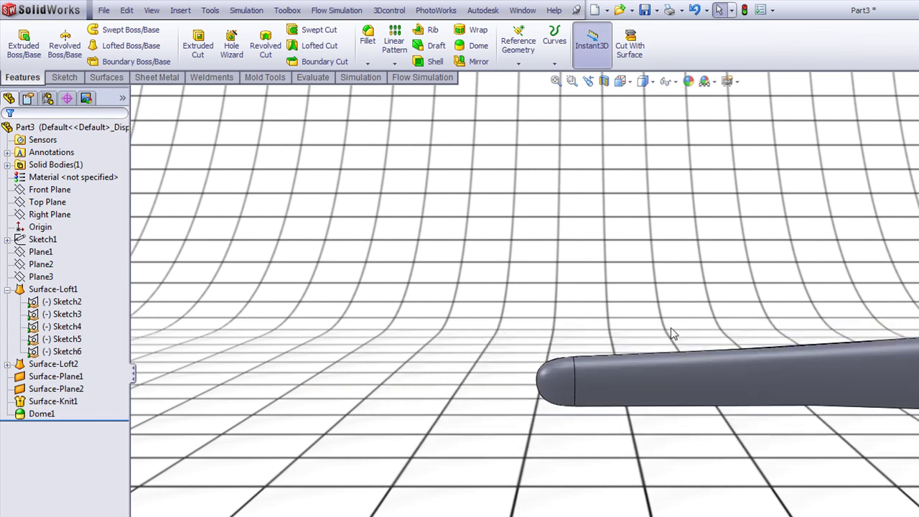
middle_click_drag(735, 333, 577, 331)
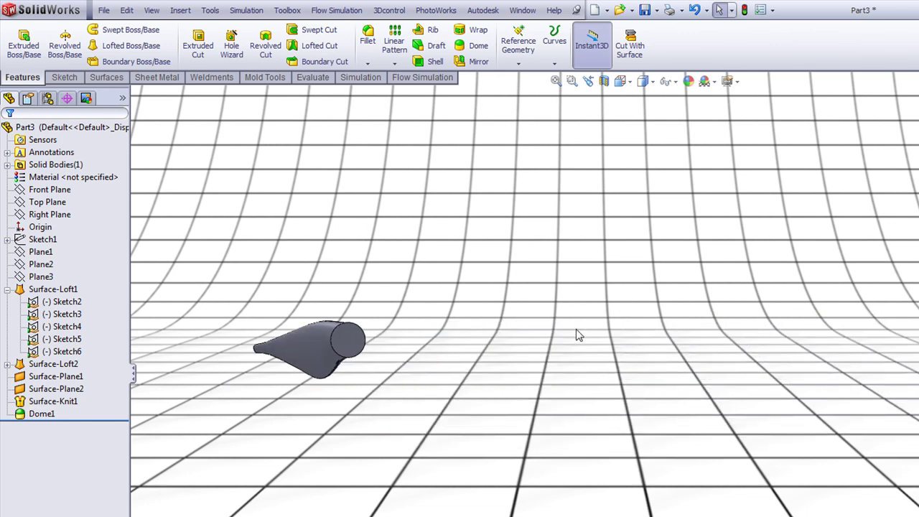
Step: Start a sketch on the circular end face at the blade's root and convert the face's outline into sketch entities
scroll(406, 366, "down", 4)
left_click(406, 370)
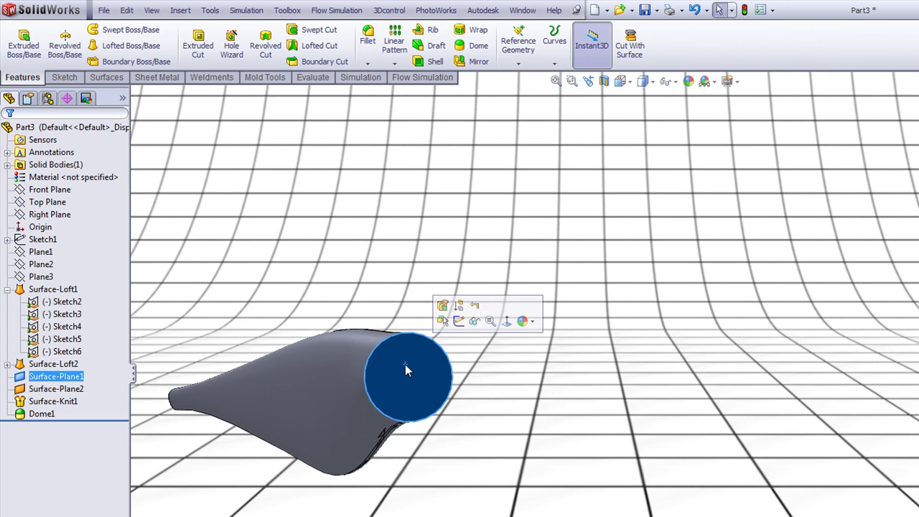
left_click(459, 324)
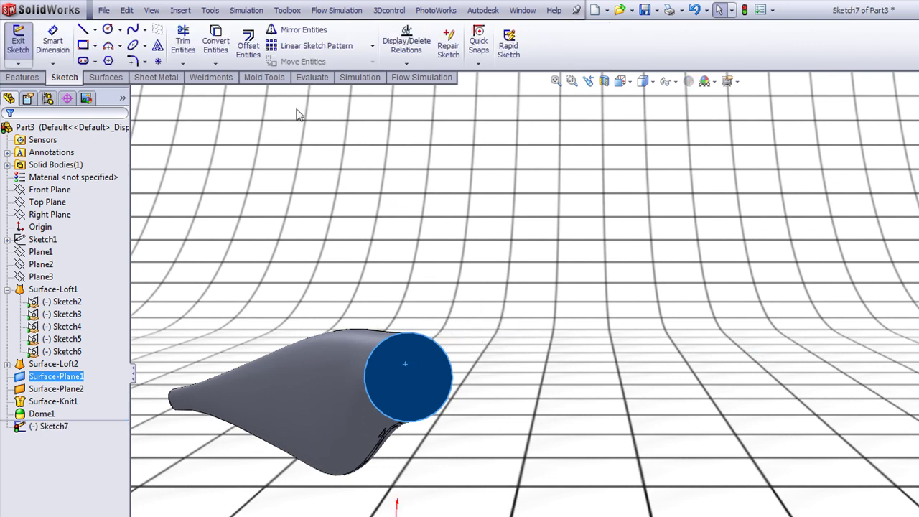
left_click(217, 49)
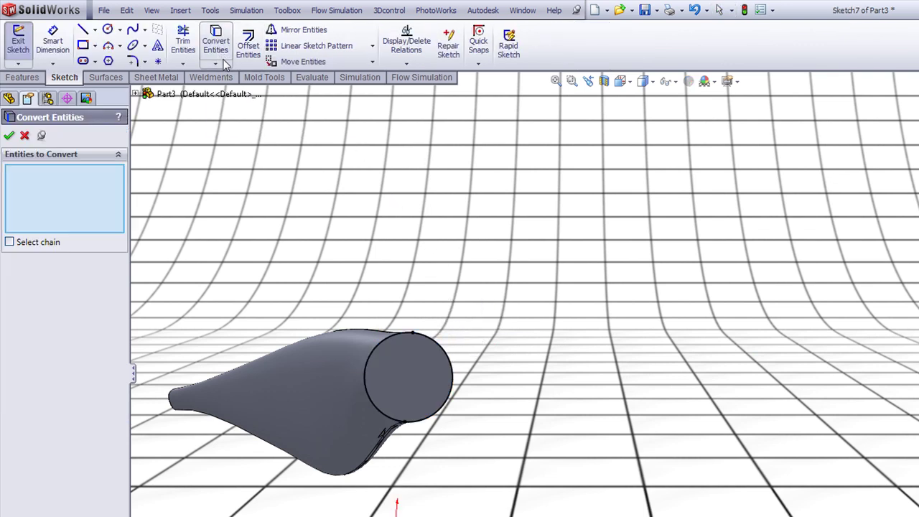
left_click(9, 136)
Step: Offset both converted splines outward by 250 mm as a chain, turning the base curves into construction geometry
left_click_drag(192, 195, 559, 496)
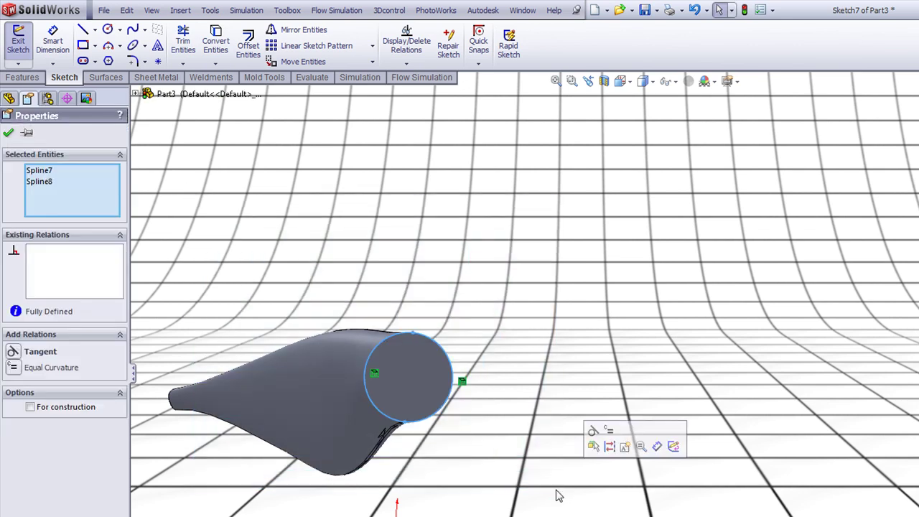
left_click(248, 50)
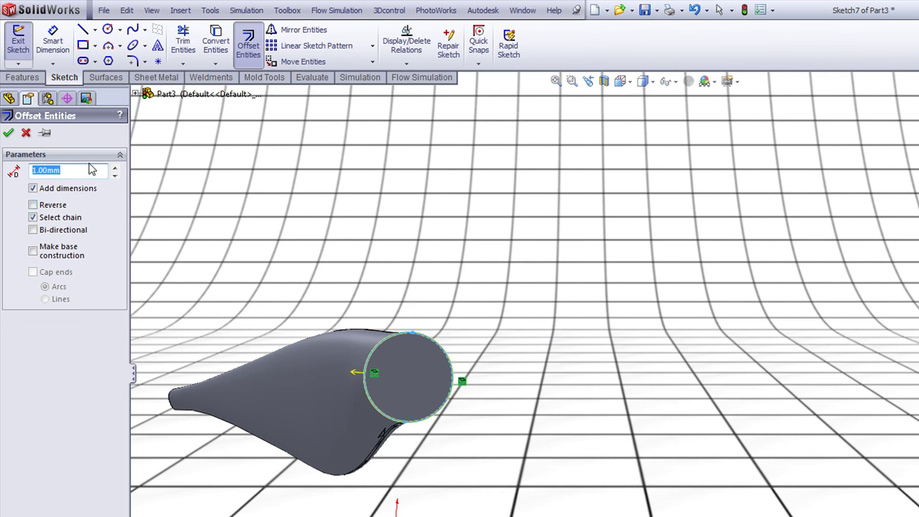
type("250")
key("Return")
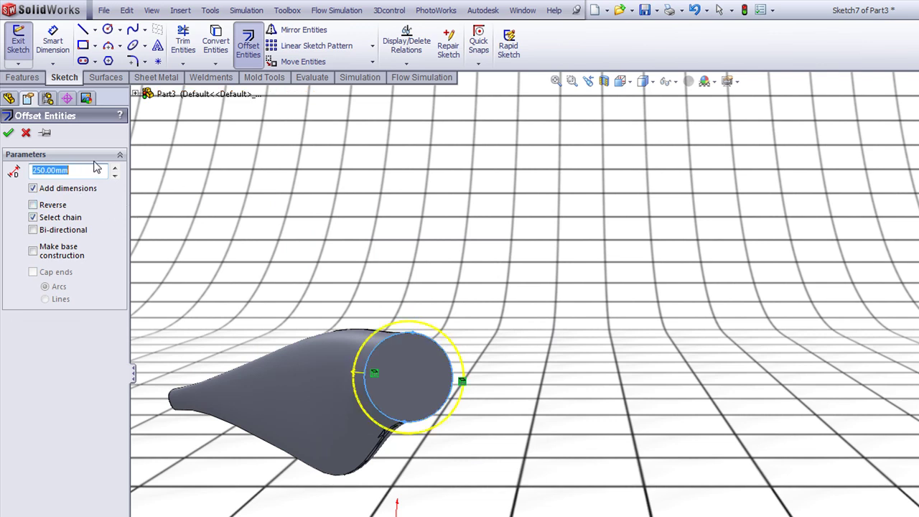
left_click(33, 251)
left_click(12, 133)
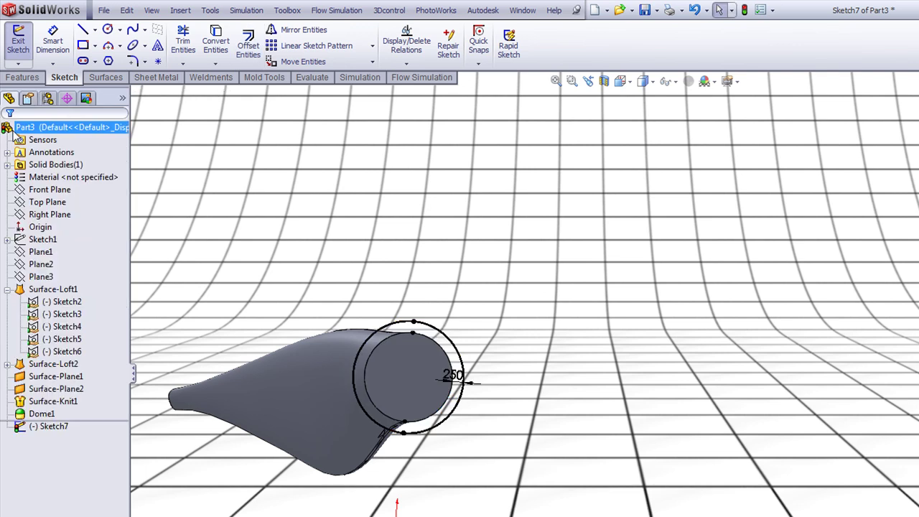
Step: Extrude the offset profile as a blind boss from the sketch plane, merged with the blade, to form the root flange
left_click(23, 77)
left_click(24, 47)
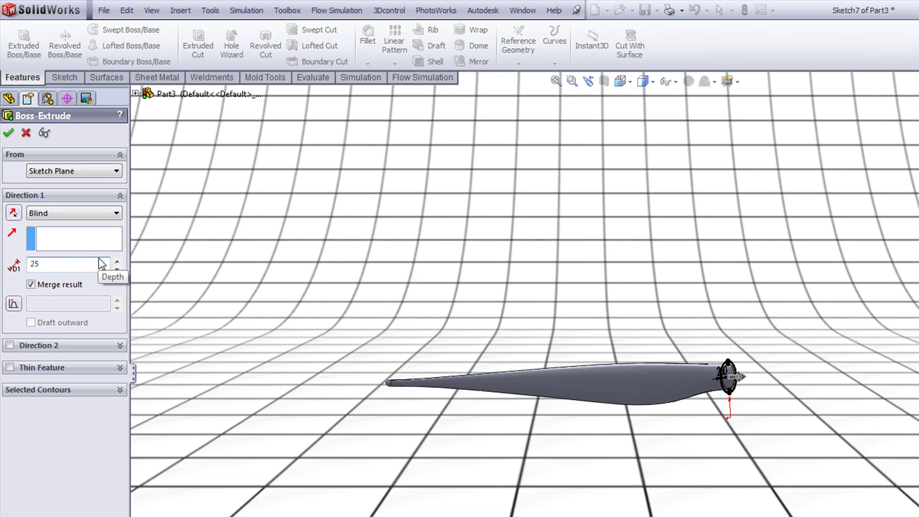
left_click(10, 135)
left_click(784, 329)
Step: Apply a 50 mm constant-radius fillet to the edge where the blade meets the root flange and to the flange's rim face
middle_click_drag(784, 329, 743, 370)
scroll(742, 371, "down", 7)
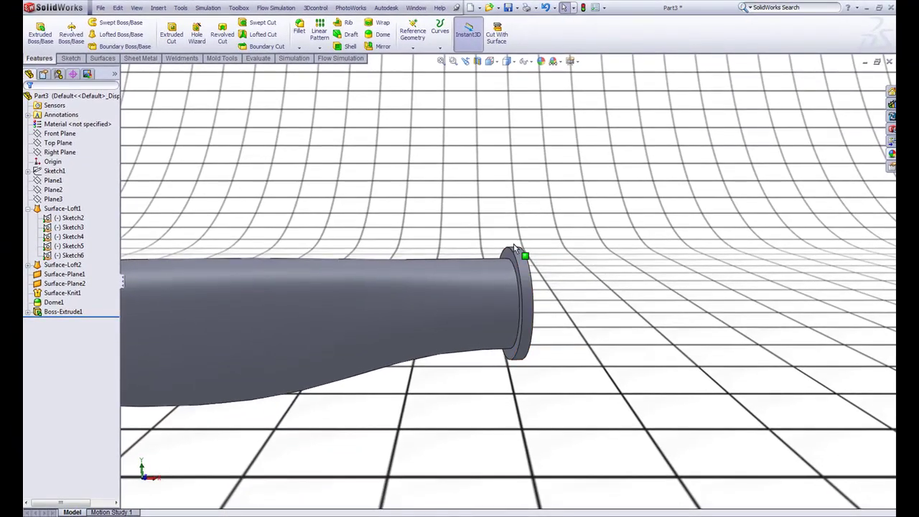
scroll(652, 327, "down", 3)
middle_click_drag(510, 214, 510, 208)
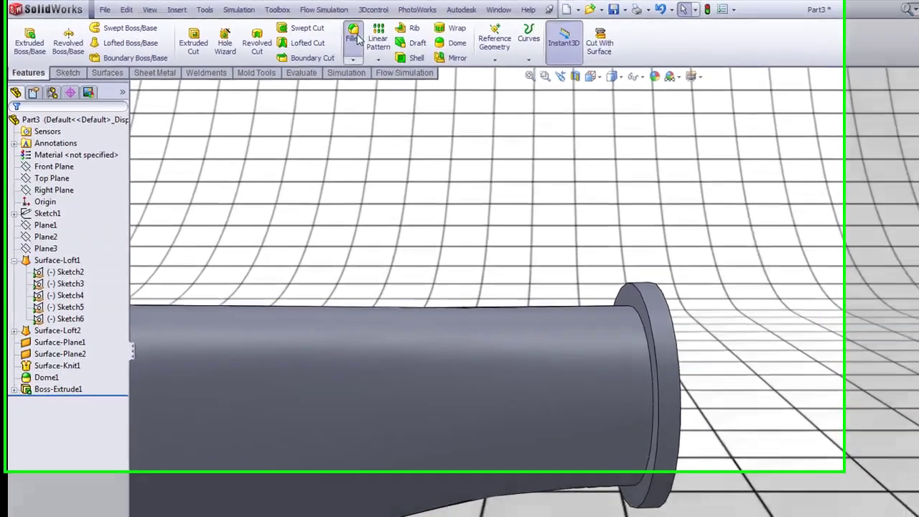
left_click(300, 31)
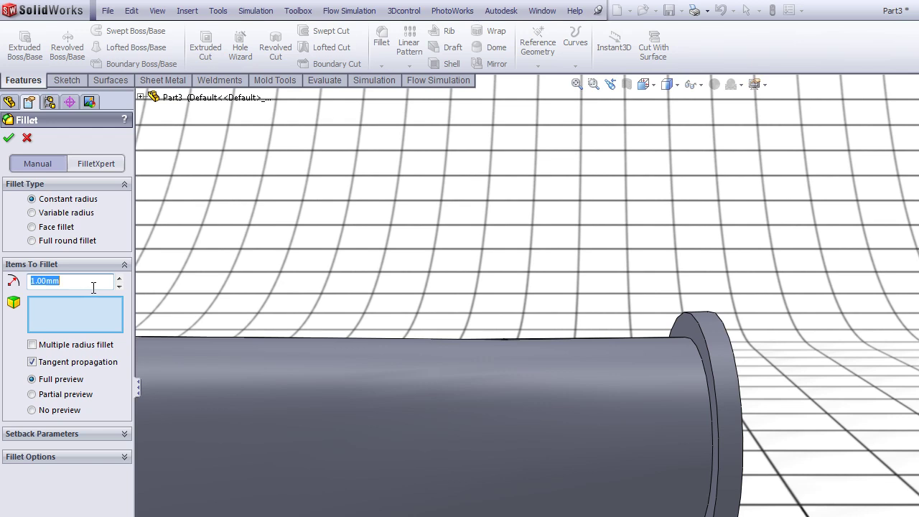
left_click(697, 354)
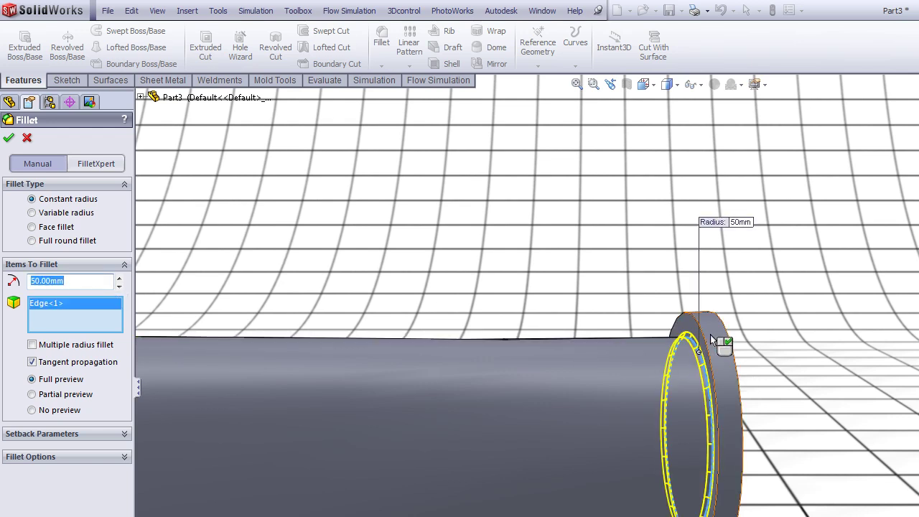
left_click(710, 334)
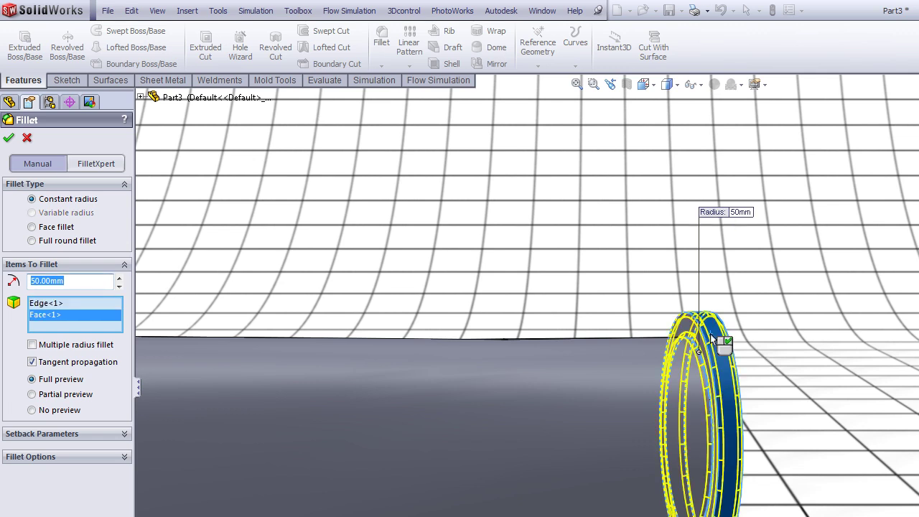
right_click(710, 334)
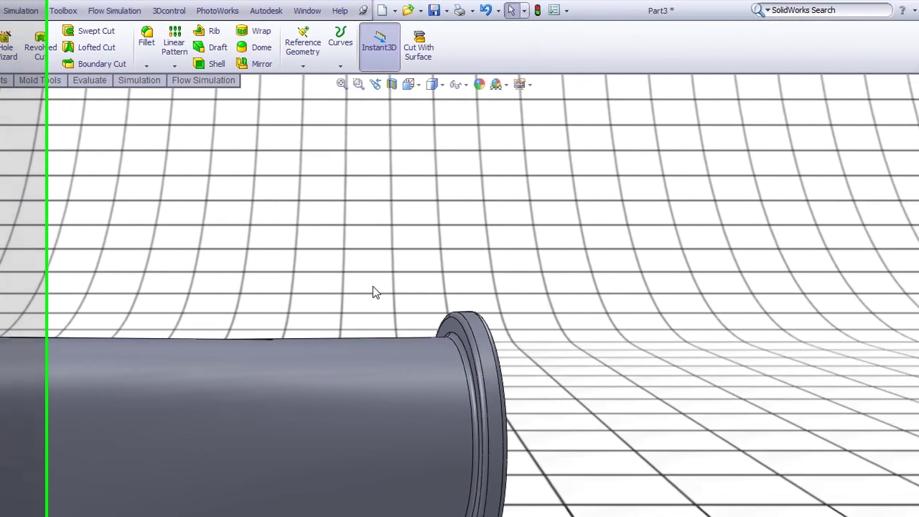
scroll(607, 297, "up", 3)
scroll(323, 303, "up", 5)
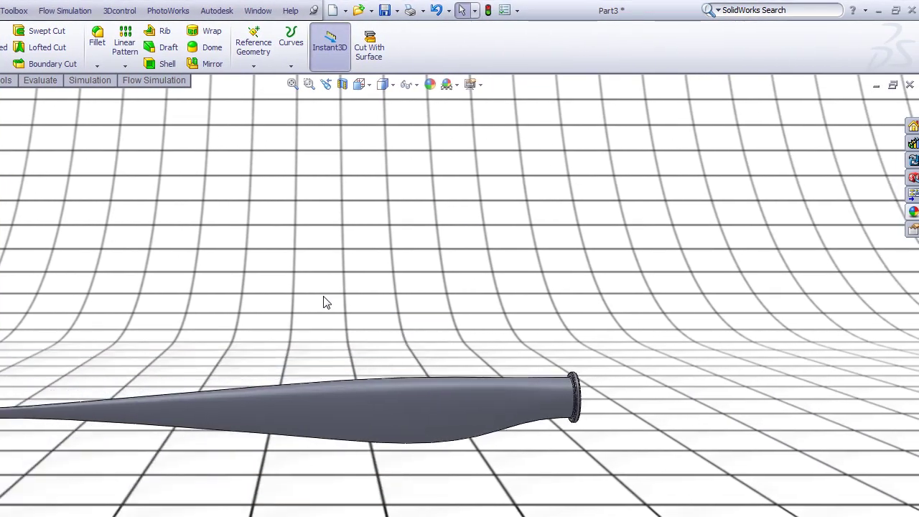